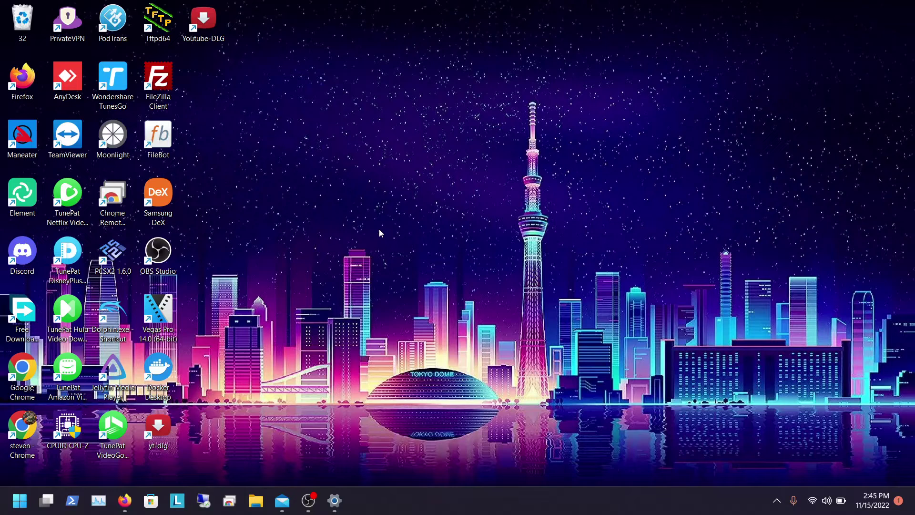
Step: Bring the Polaris GitHub releases page forward in Firefox and scroll through it
click(125, 500)
scroll(389, 254, up, 3)
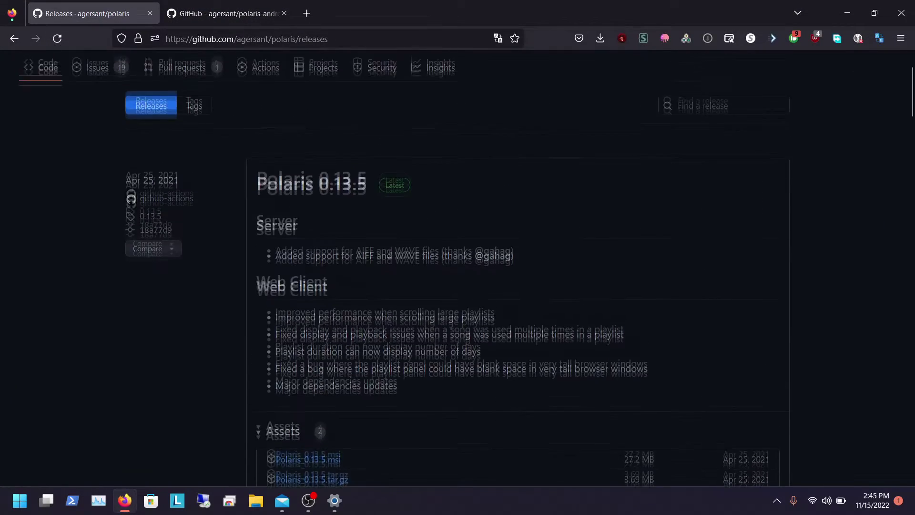
scroll(389, 256, down, 3)
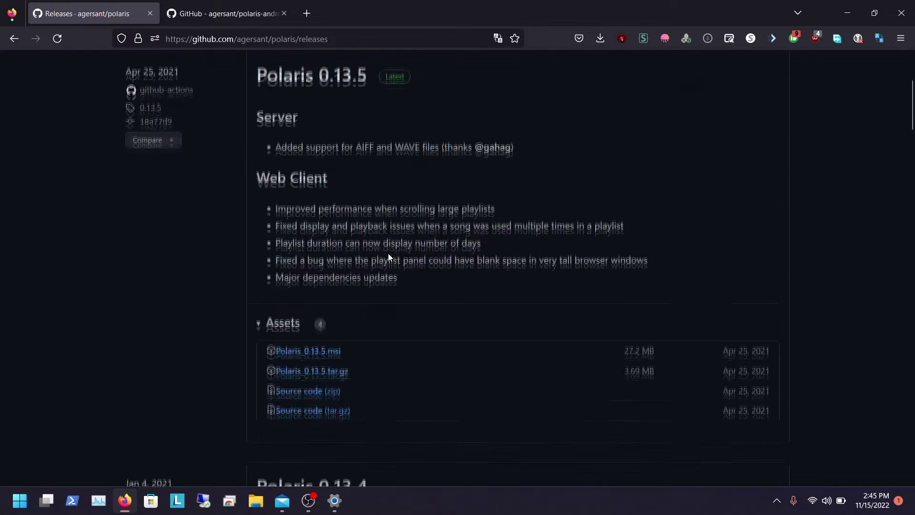
scroll(389, 255, up, 1)
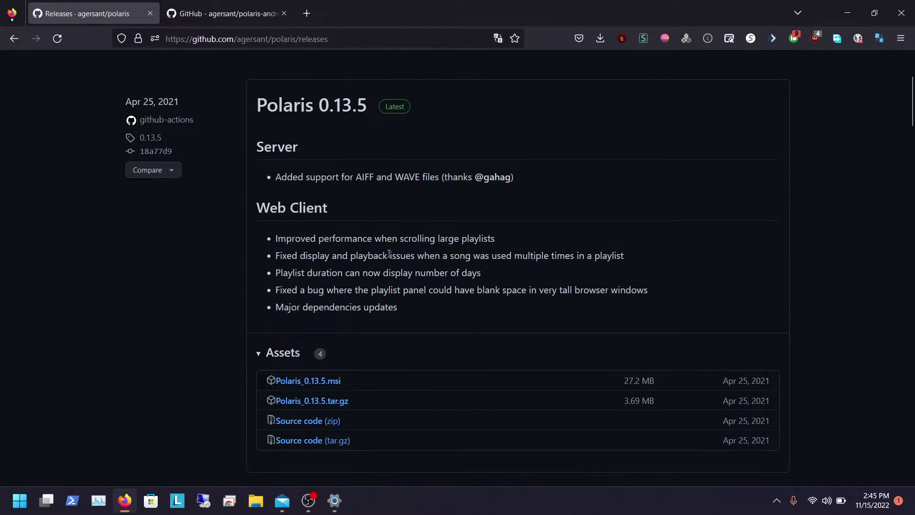
scroll(389, 254, down, 1)
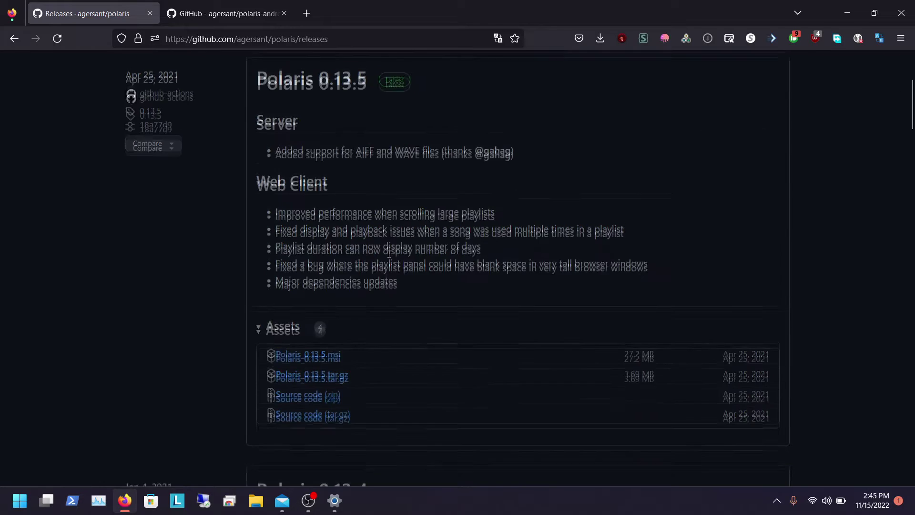
scroll(388, 256, up, 2)
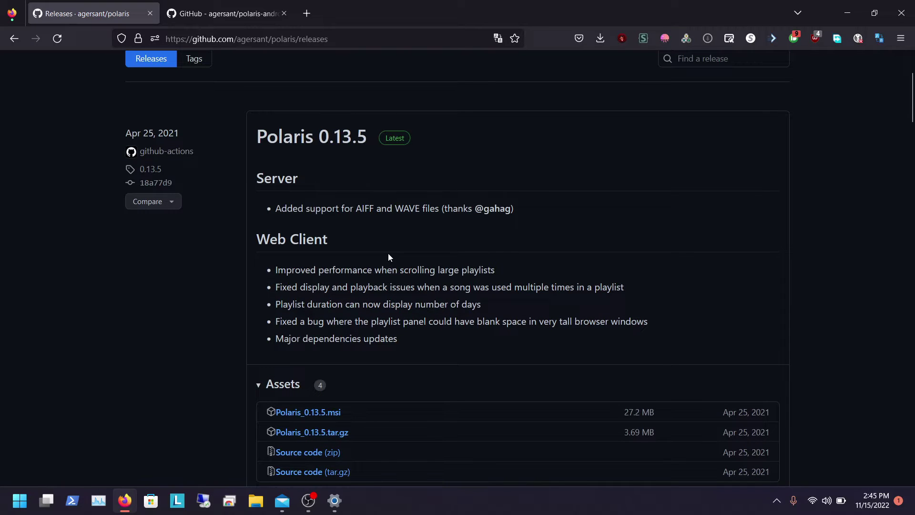
scroll(366, 233, up, 4)
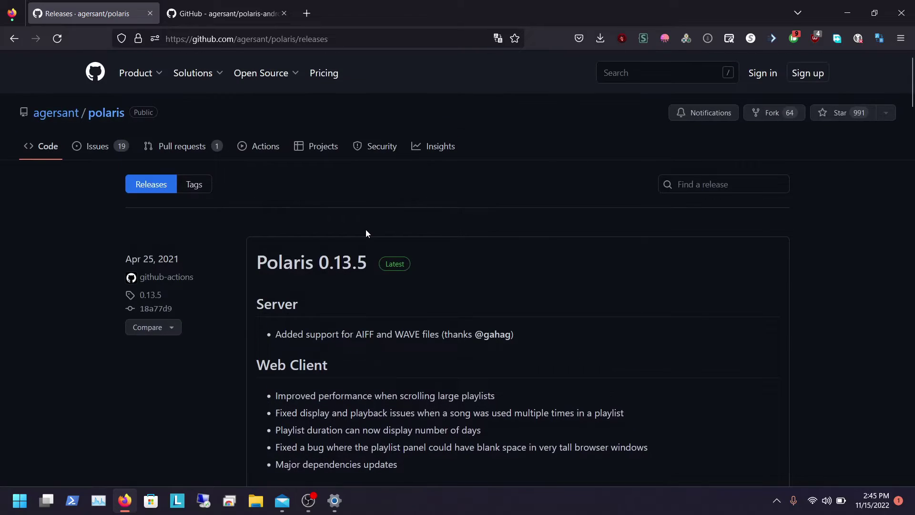
Step: Go to the Polaris repository's main page, read the README Features list, and open a new tab
click(51, 148)
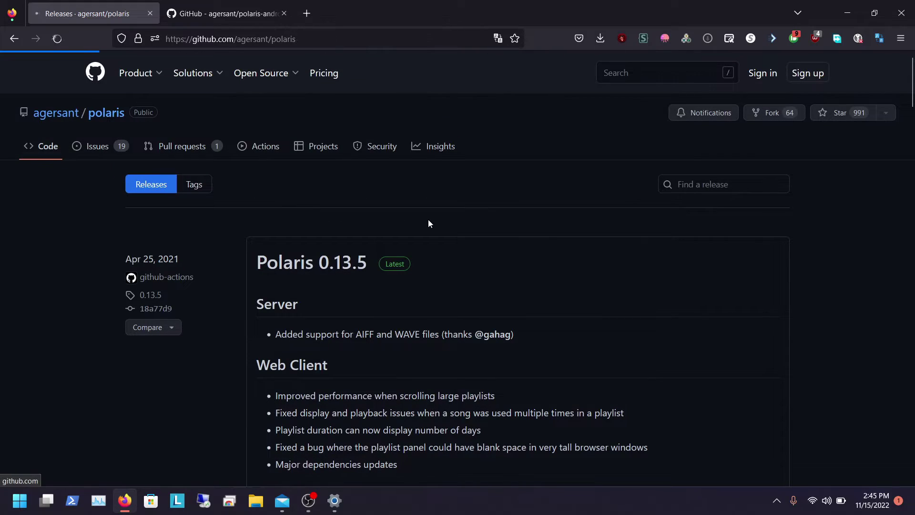
scroll(428, 224, down, 10)
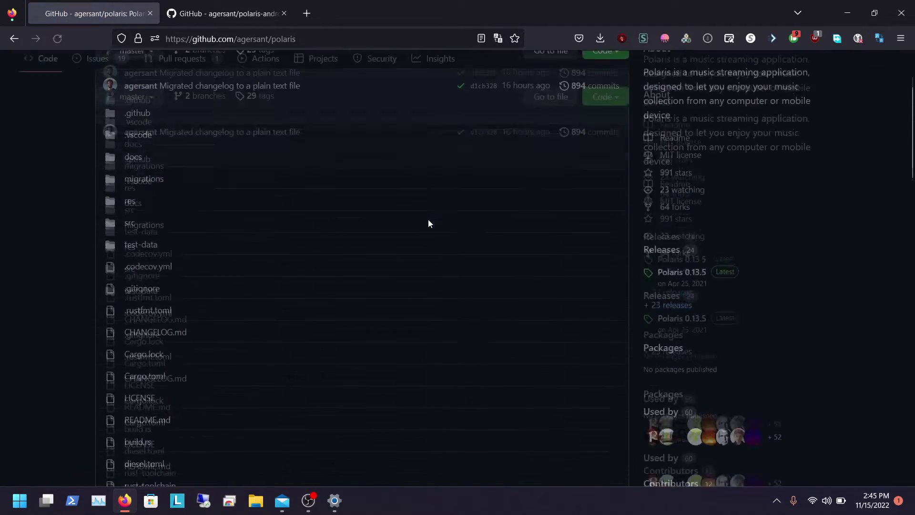
scroll(295, 282, down, 3)
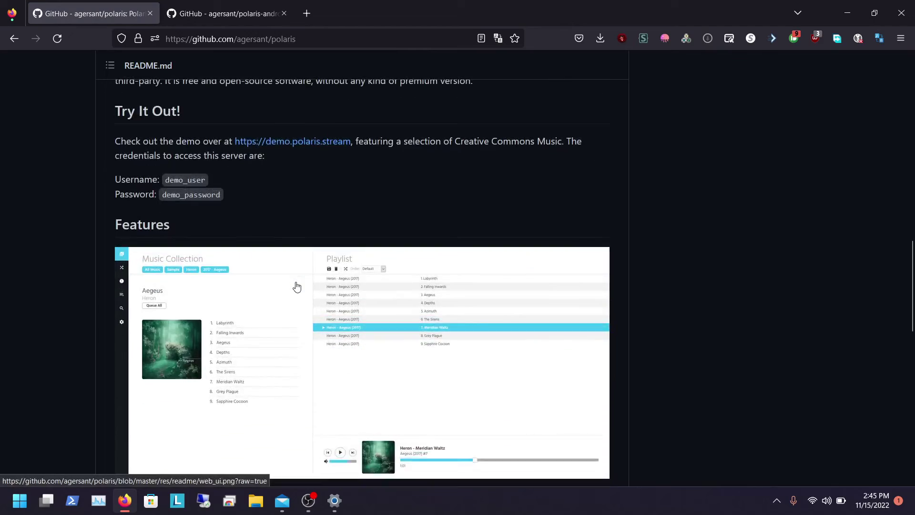
scroll(296, 286, down, 2)
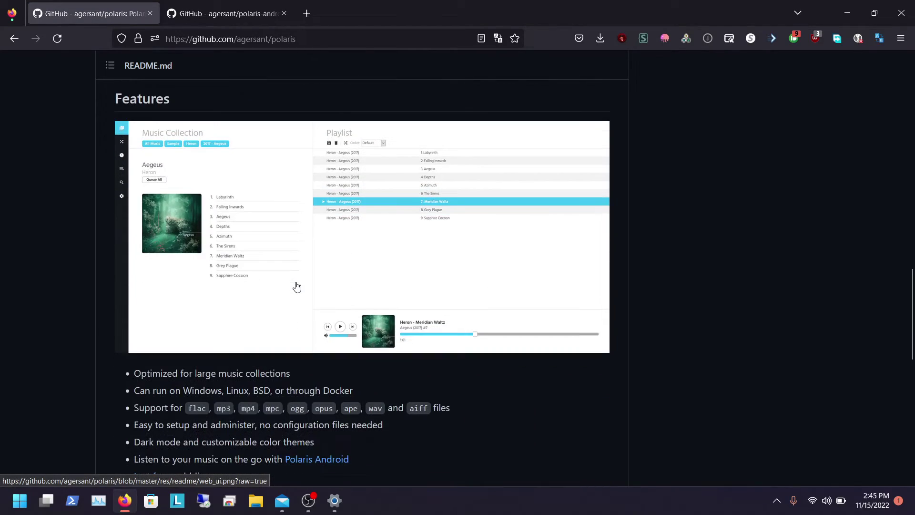
scroll(297, 286, up, 2)
scroll(297, 286, down, 2)
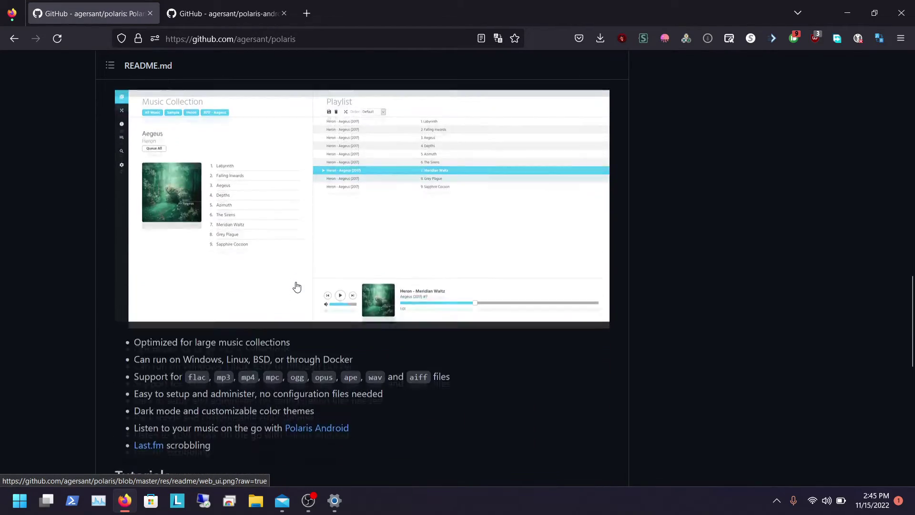
scroll(296, 286, down, 2)
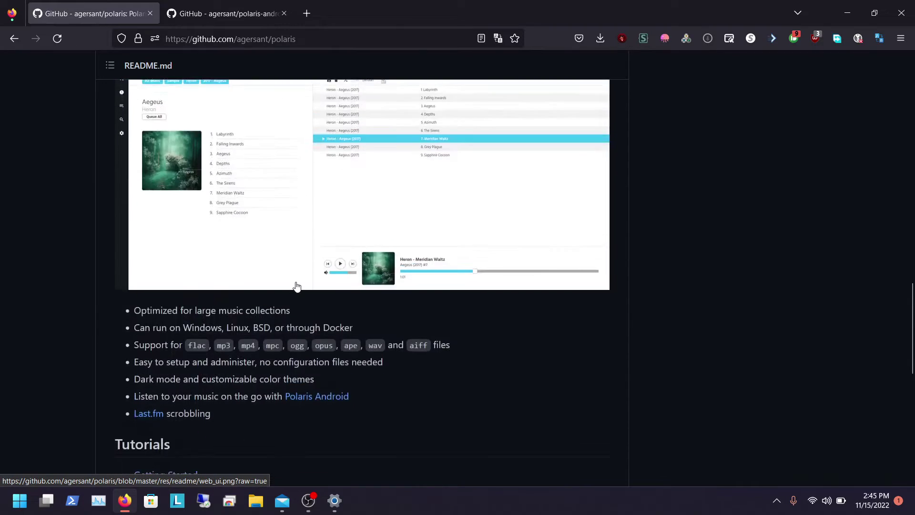
scroll(296, 282, up, 5)
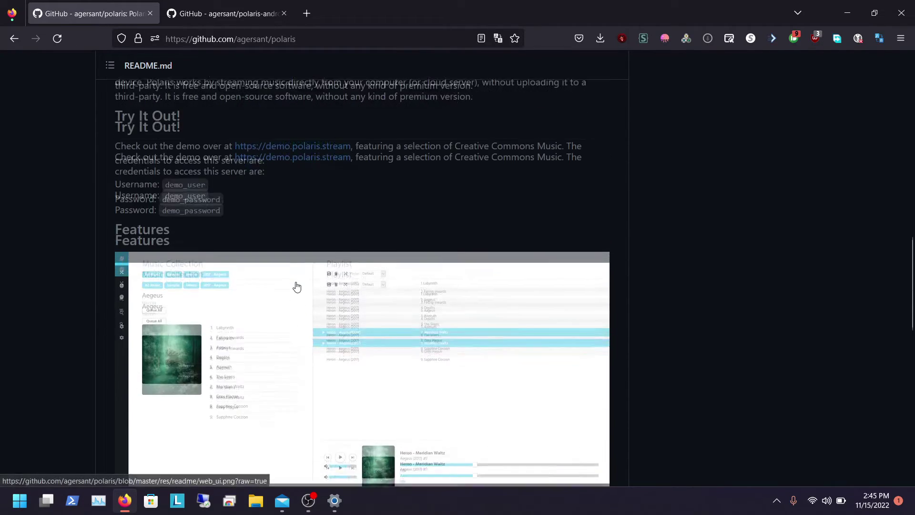
click(306, 13)
Step: Load the music server's address, sign in with the saved login, and open Rock N' Roll
text(music.movies4you.stream/)
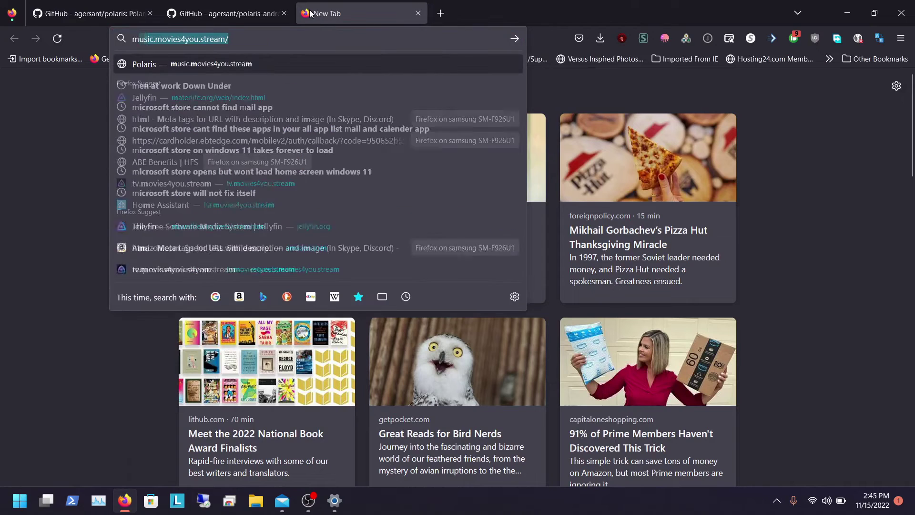
key(Return)
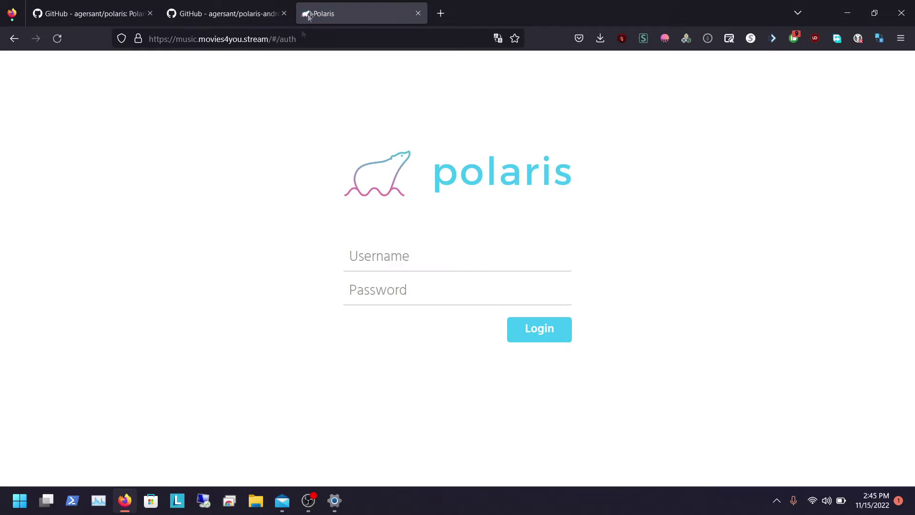
click(397, 261)
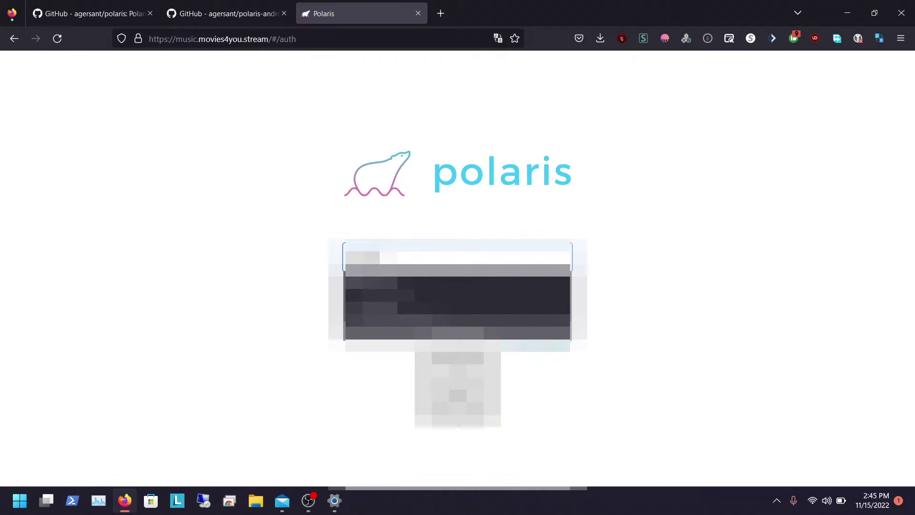
key(Down)
key(Return)
key(Return)
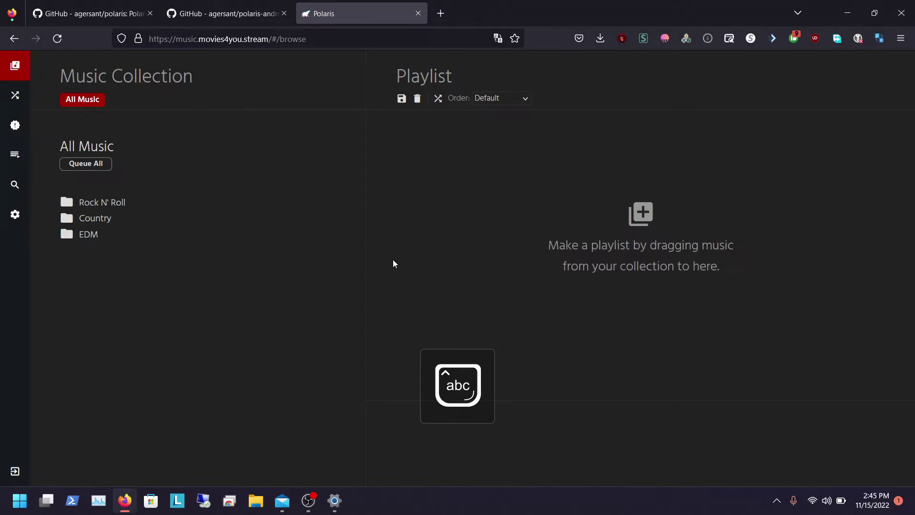
click(100, 204)
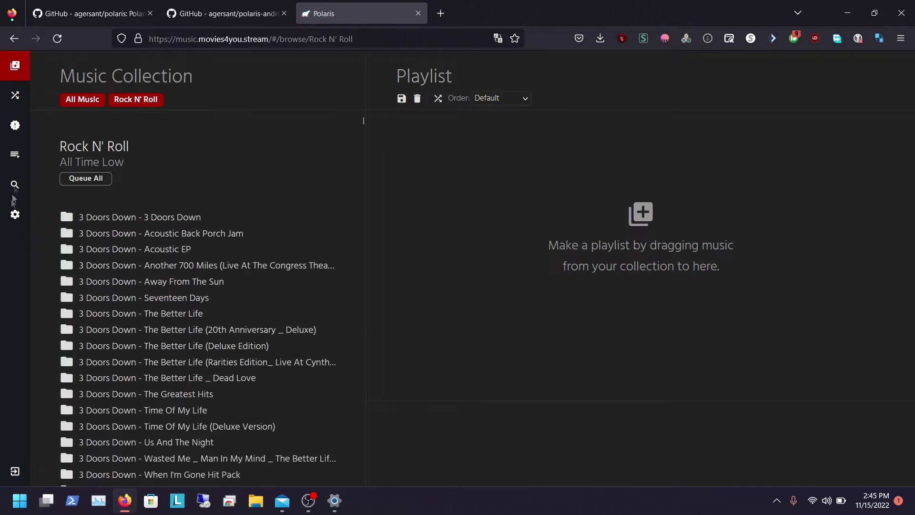
Step: Review the Collection settings' music sources, adding and removing an empty source row
click(15, 215)
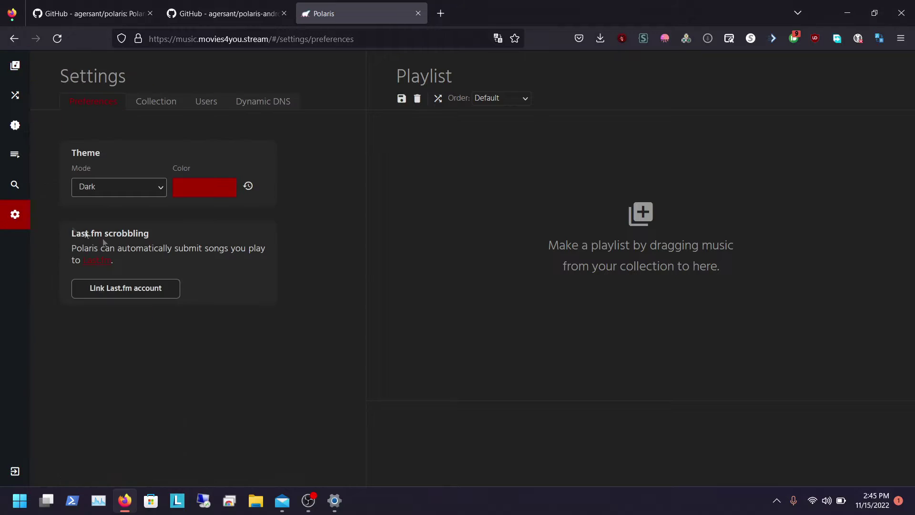
click(149, 109)
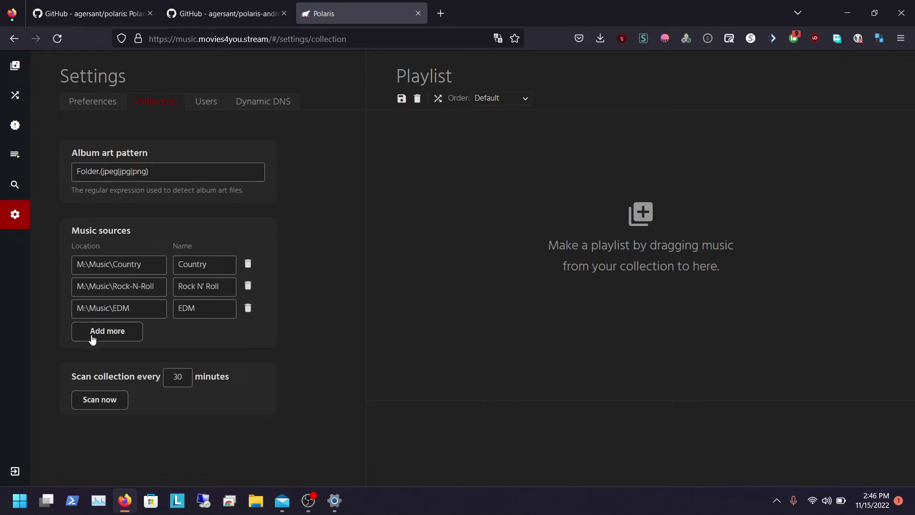
click(93, 339)
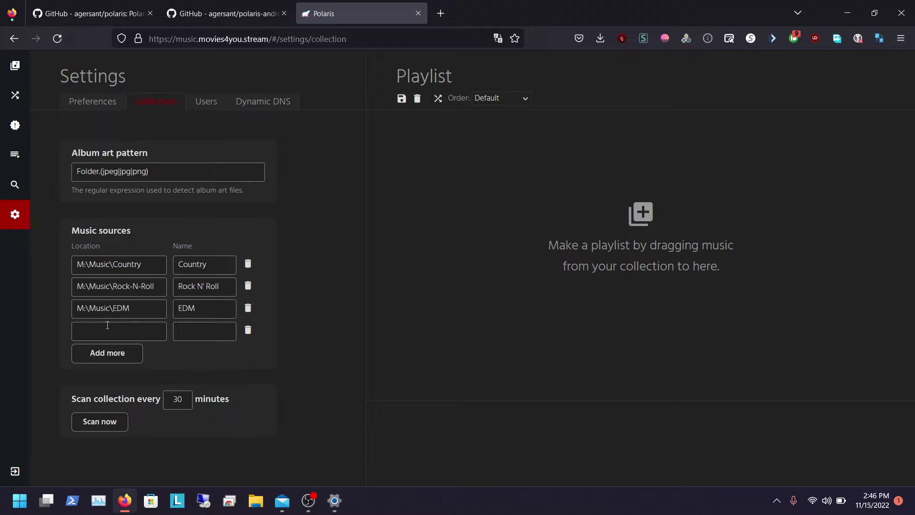
click(248, 330)
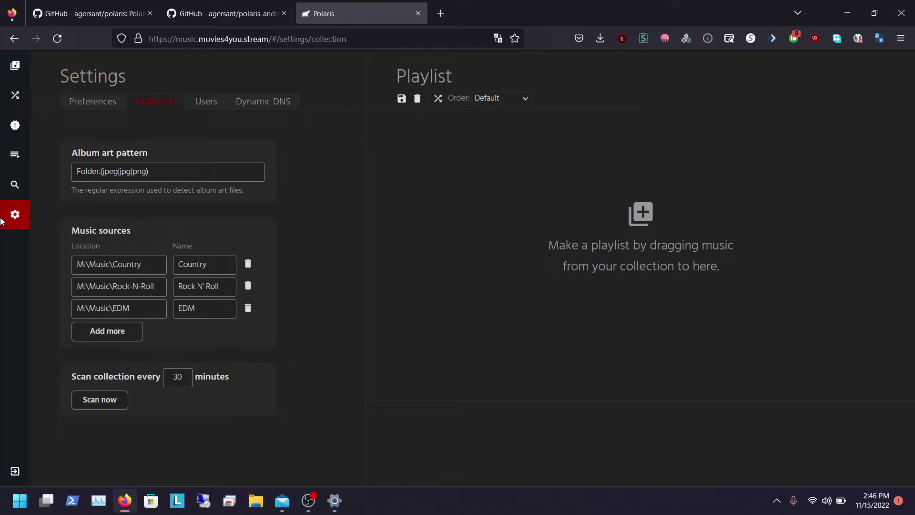
Step: Return to browsing, open the Rock N' Roll folder and queue all its tracks
click(14, 59)
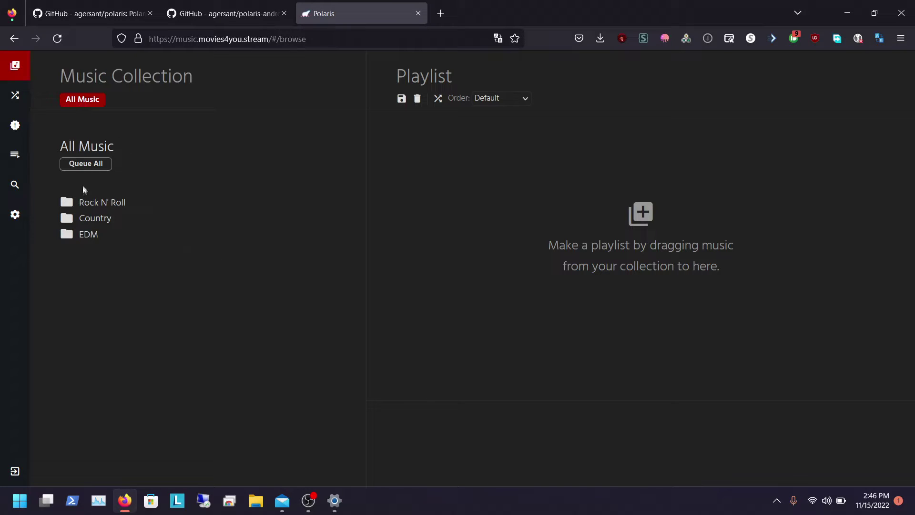
click(92, 201)
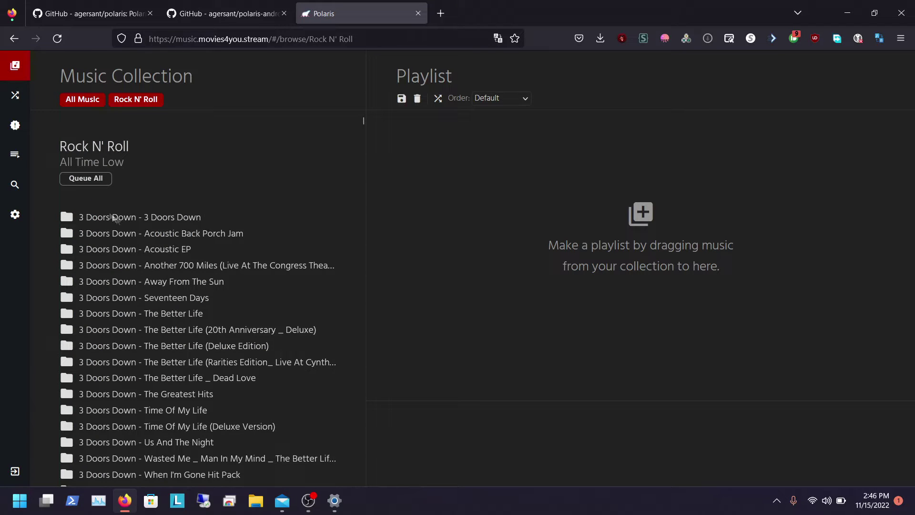
click(92, 184)
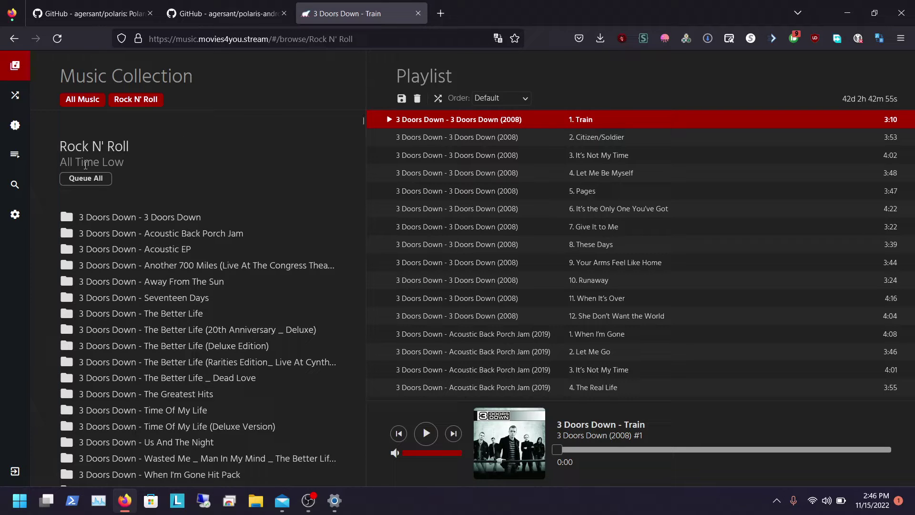
Step: Play the saved Rock N' Roll playlist into the queue and shuffle its order
click(15, 157)
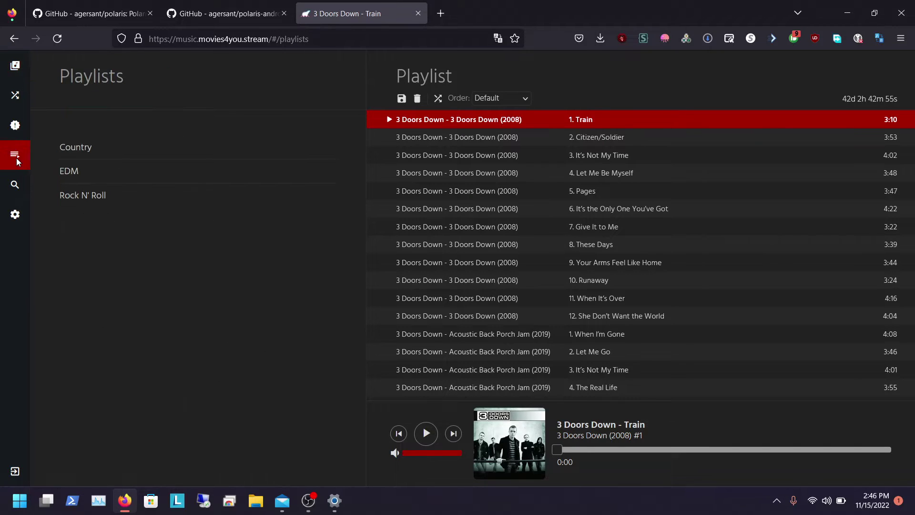
click(70, 195)
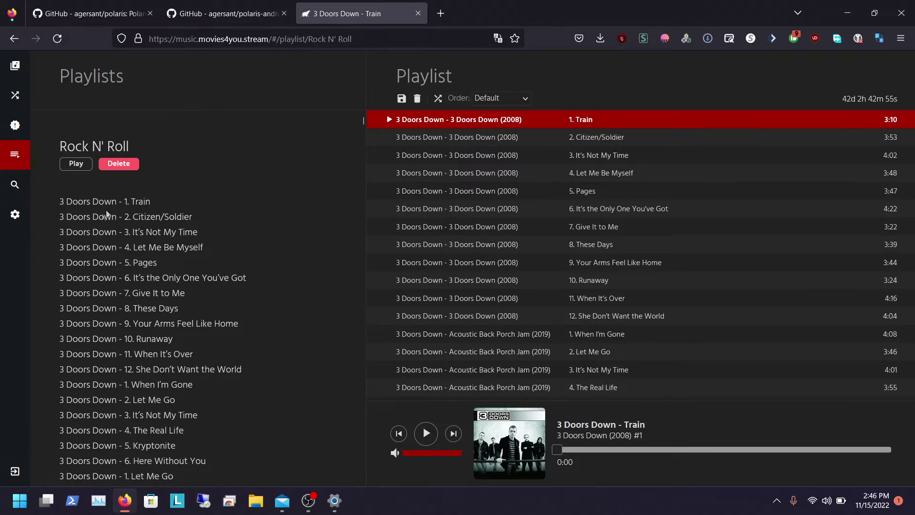
click(75, 165)
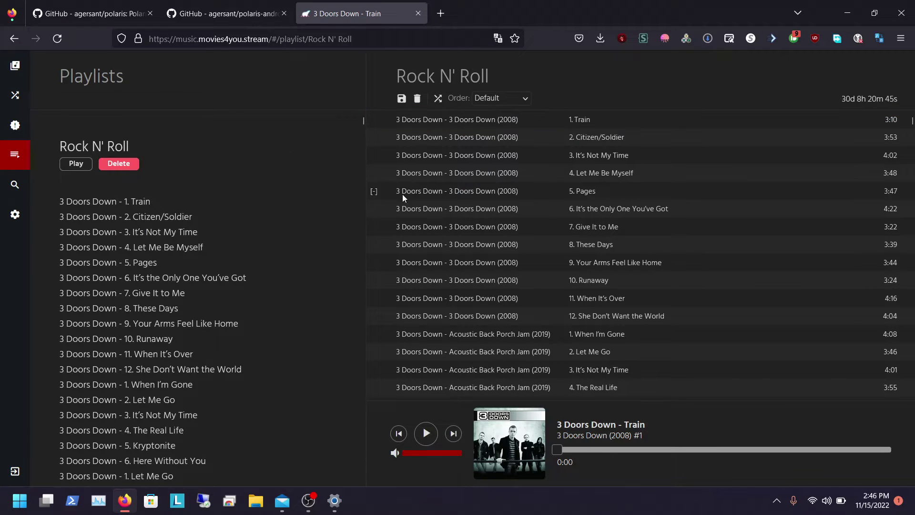
click(438, 99)
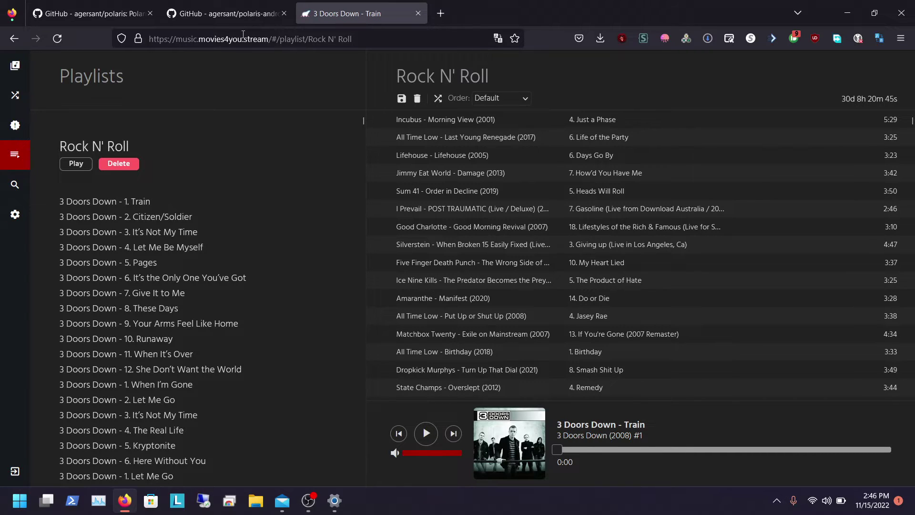
Step: Switch back to the Polaris repository tab and open the 0.13.5 release down to its Assets
click(224, 13)
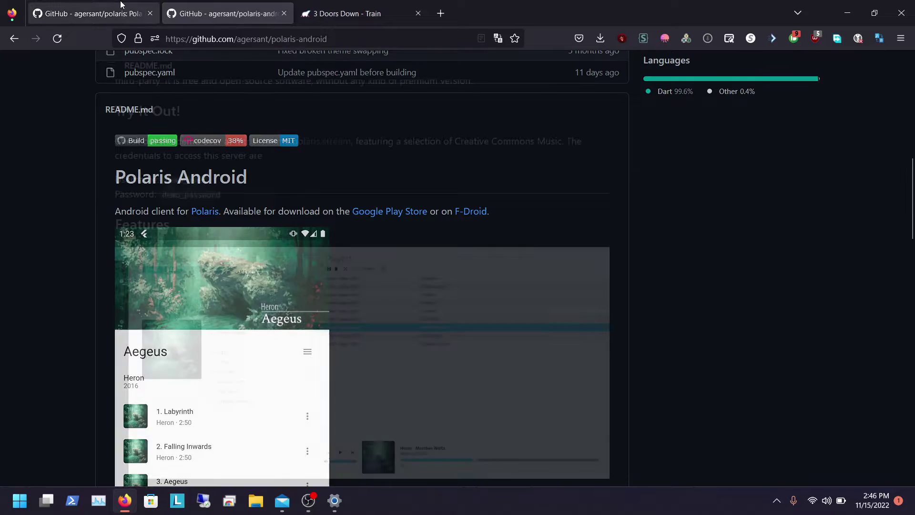
click(121, 5)
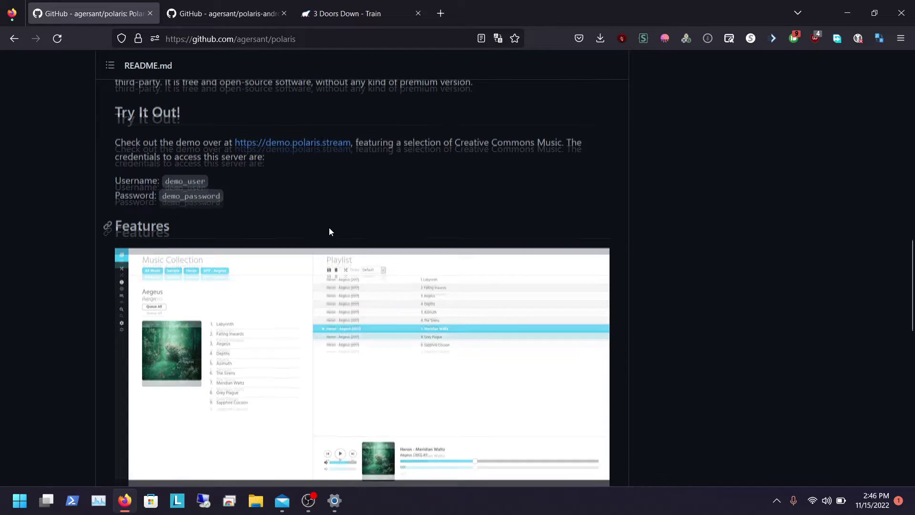
scroll(329, 231, up, 8)
scroll(702, 119, up, 6)
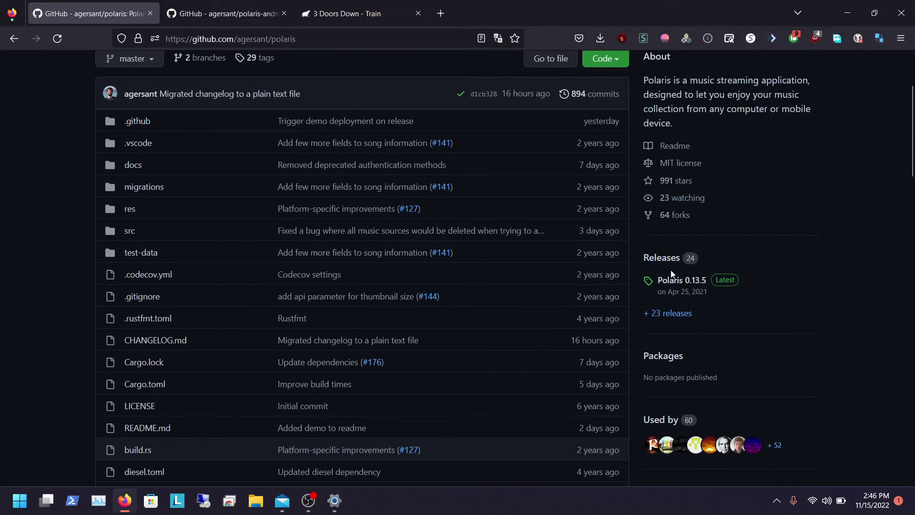
click(670, 280)
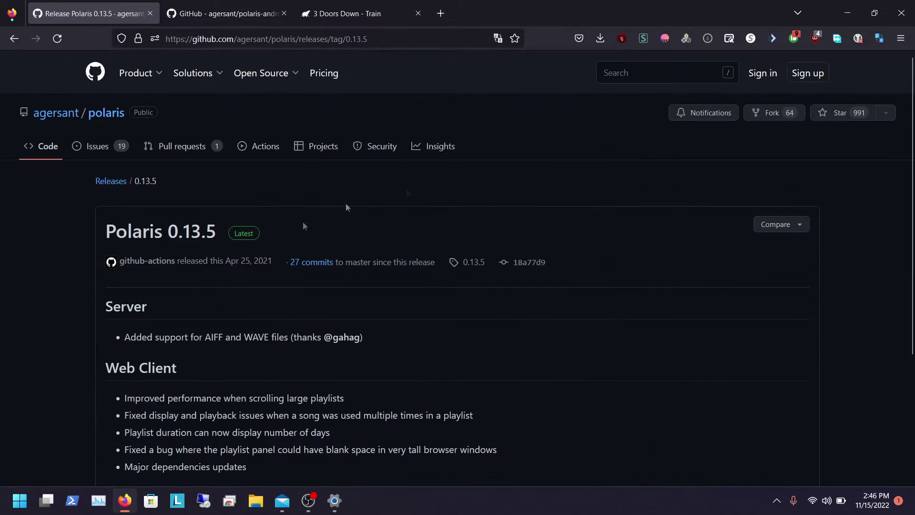
scroll(312, 245, down, 5)
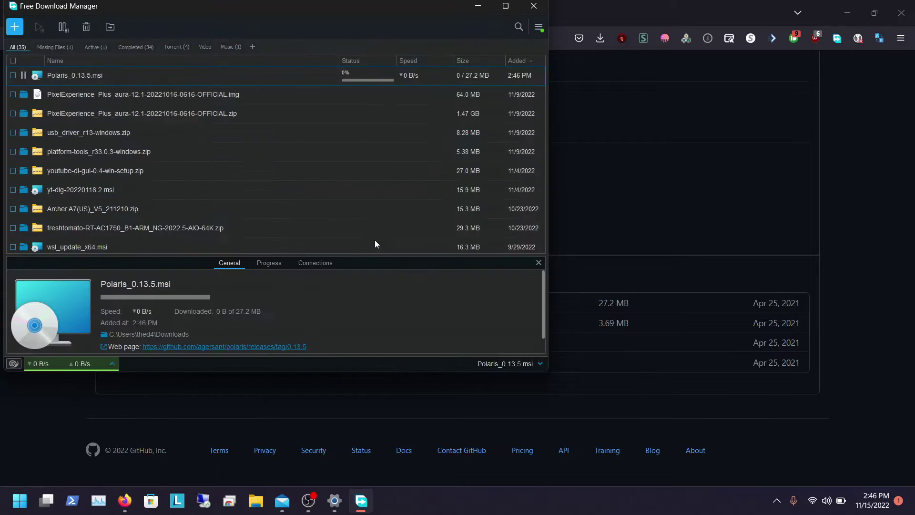
Step: Run Polaris_0.13.5.msi, accept the MIT license terms, and install Polaris 0.13.5
double_click(145, 78)
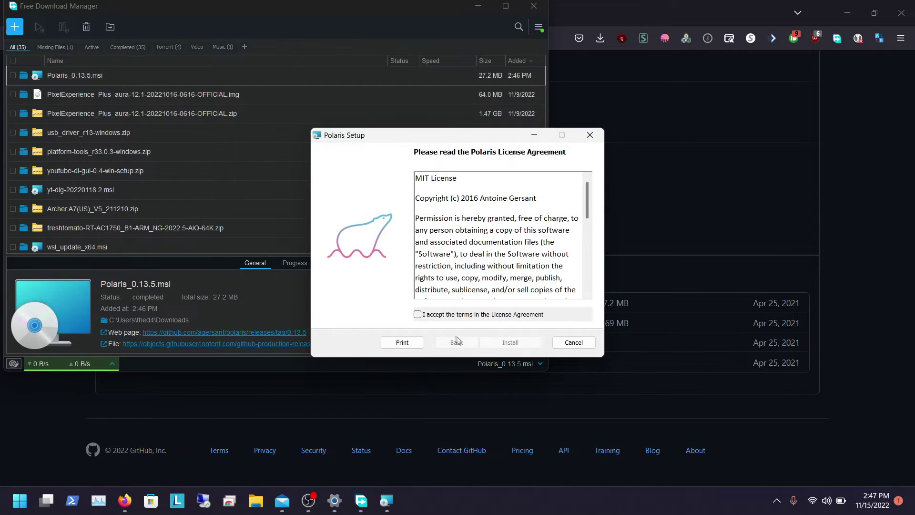
click(446, 316)
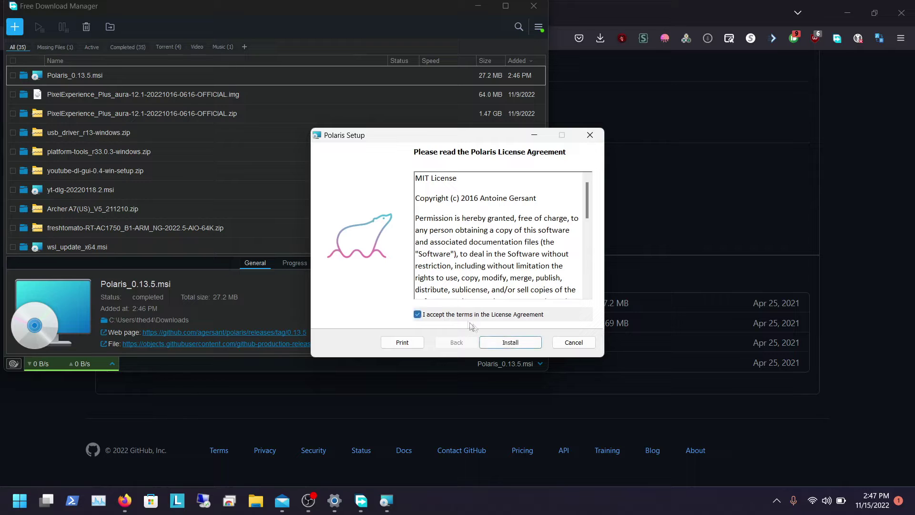
click(510, 342)
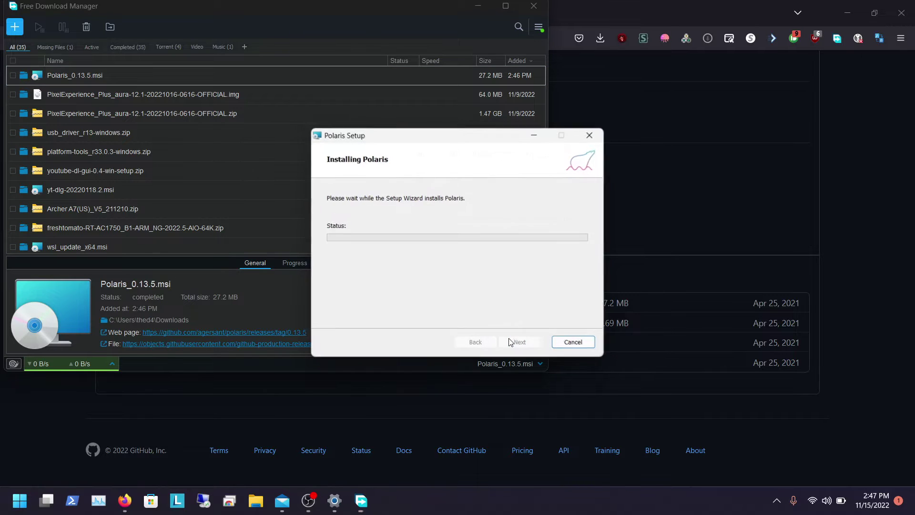
click(478, 6)
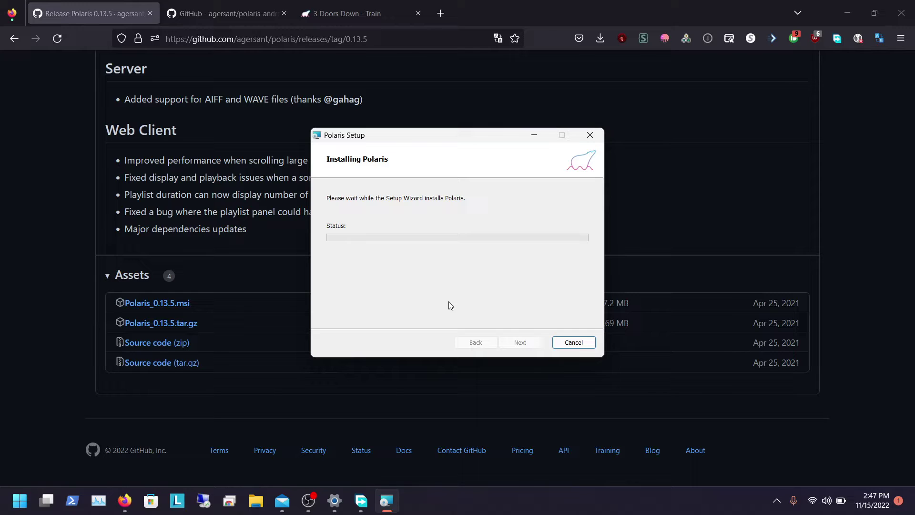
right_click(382, 498)
Step: Close the setup wizard and allow polaris.exe through the firewall on private and public networks
click(520, 344)
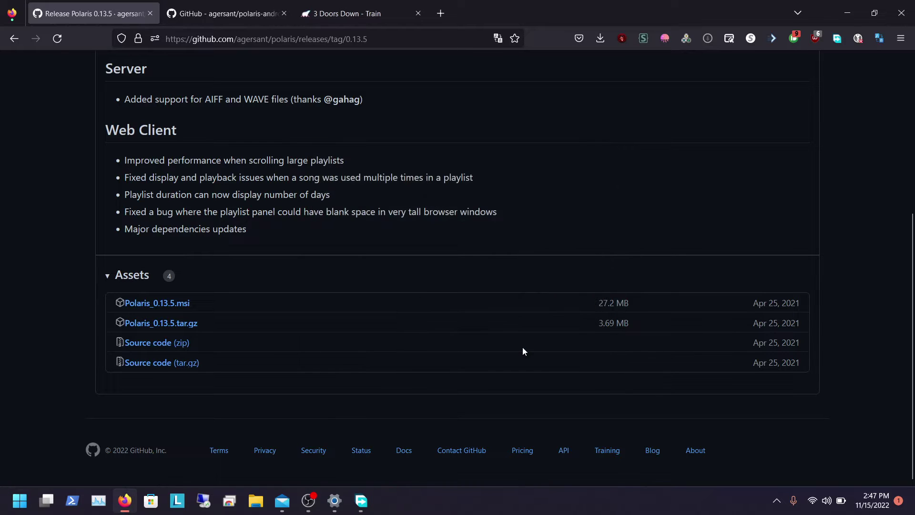
click(848, 13)
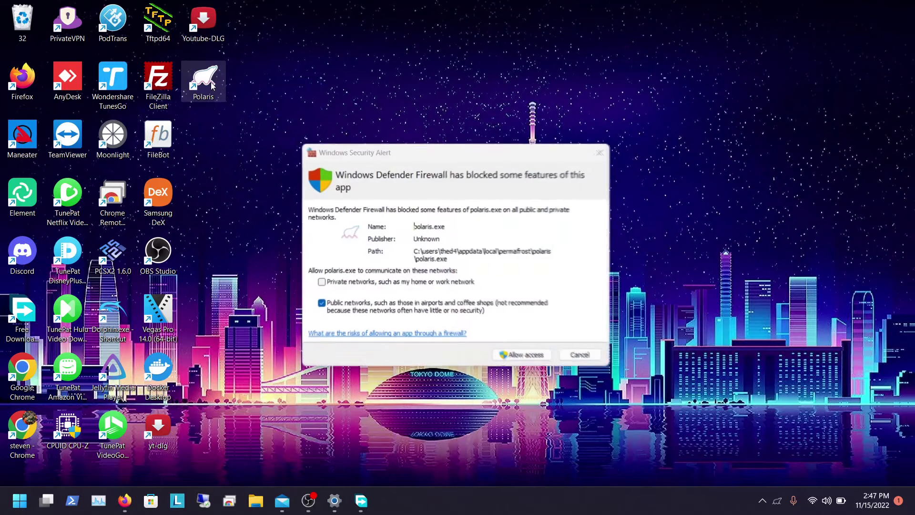
click(417, 284)
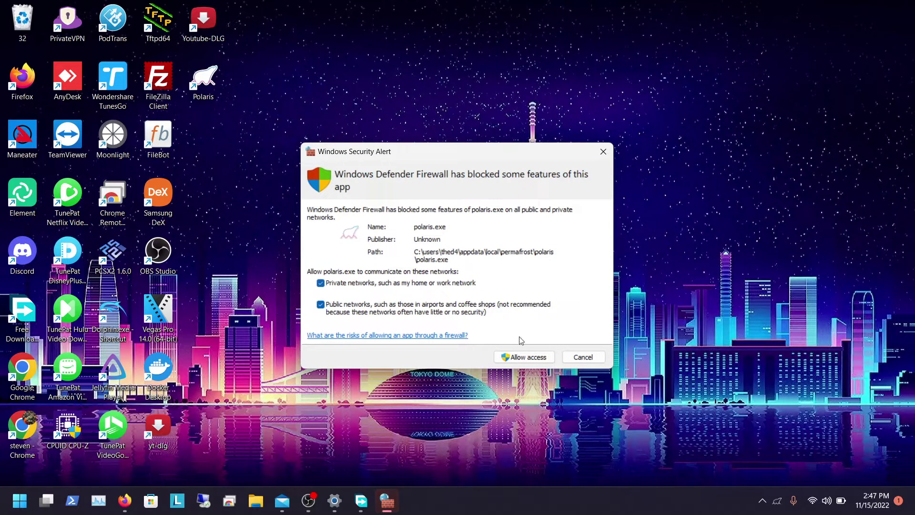
click(521, 361)
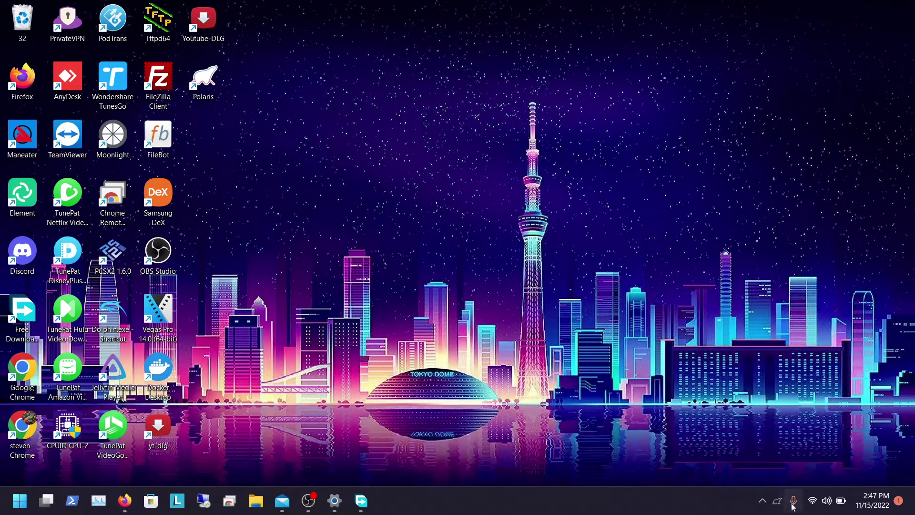
right_click(777, 502)
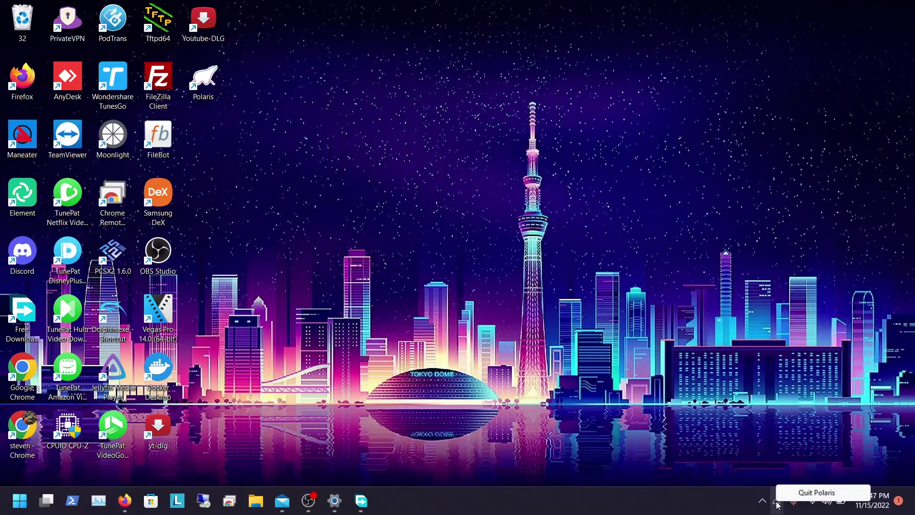
click(686, 420)
Step: Load localhost:5050 in a new Firefox tab
click(127, 499)
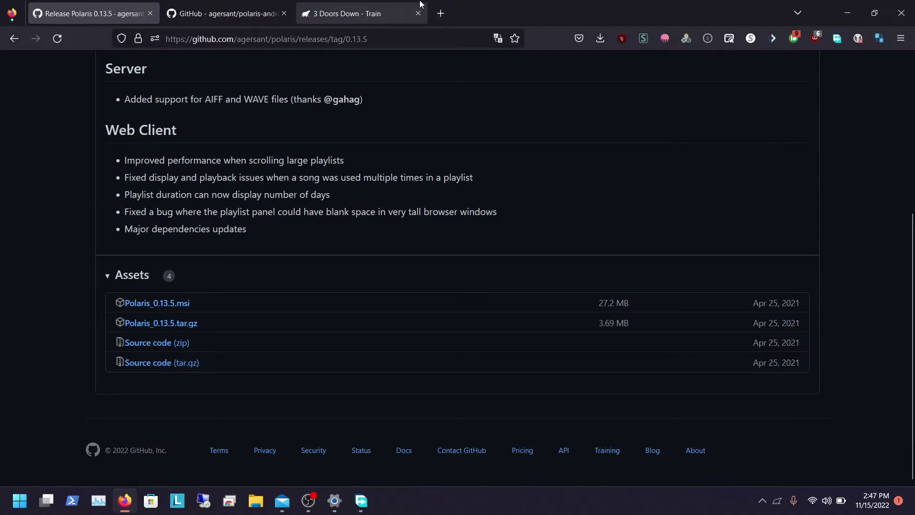
click(435, 14)
text(lo al)
key(BackSpace)
key(BackSpace)
key(BackSpace)
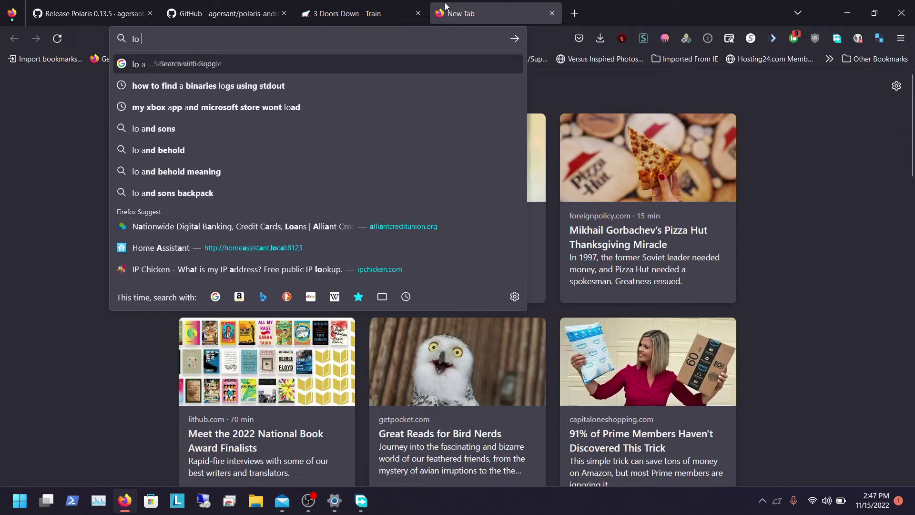
text(calhost:)
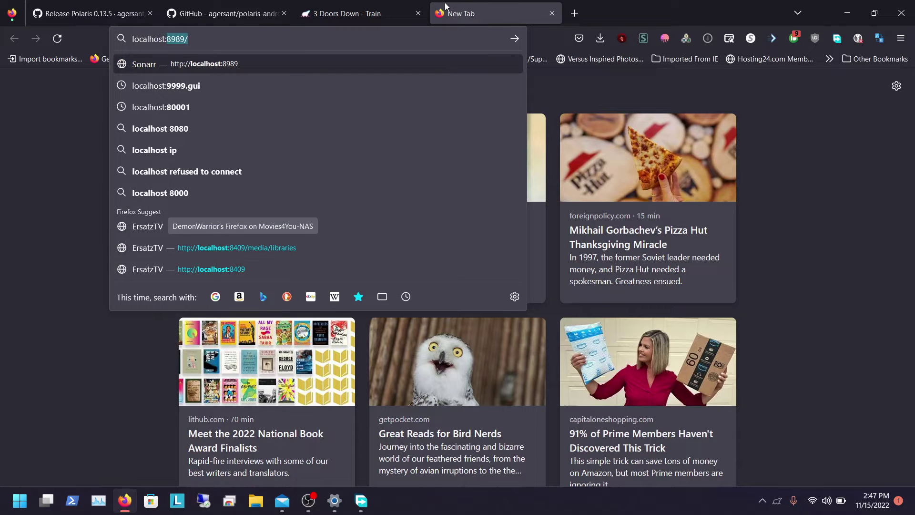
text(5050)
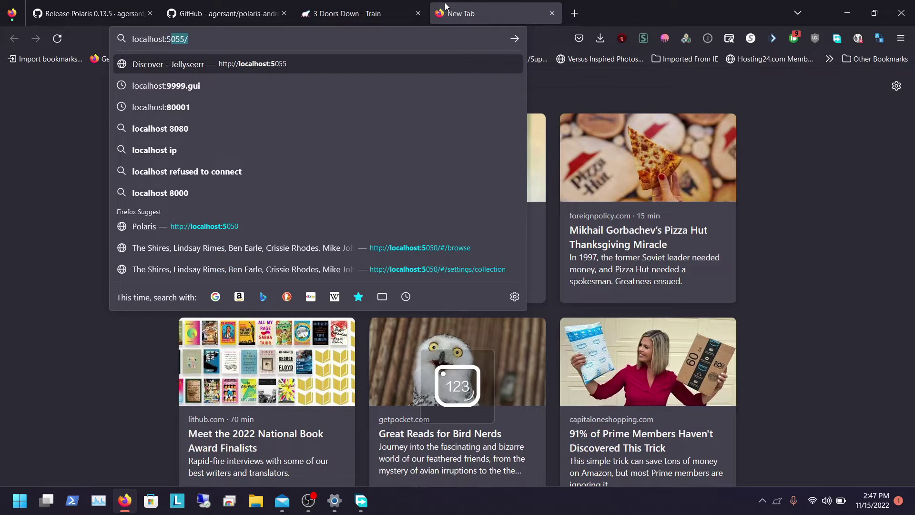
key(Return)
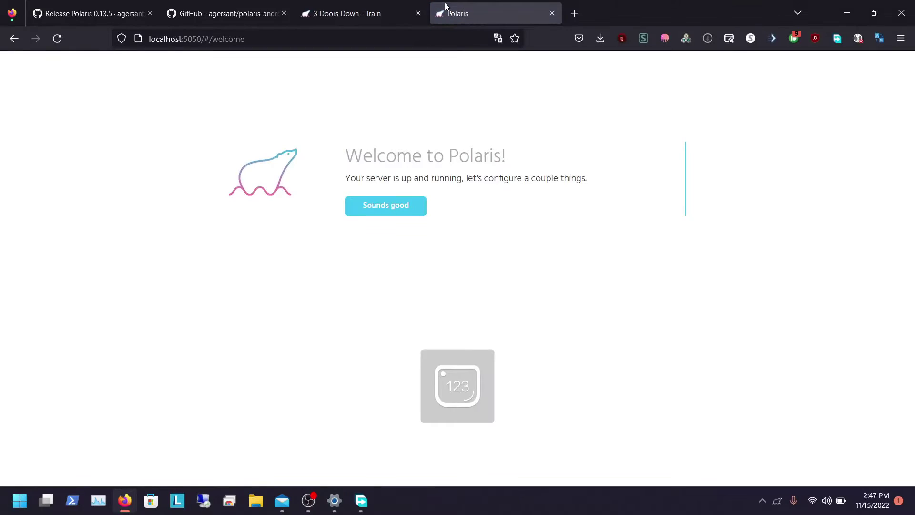
Step: Get past the welcome screen and click into the Music Sources Location and Name fields
click(372, 206)
click(367, 250)
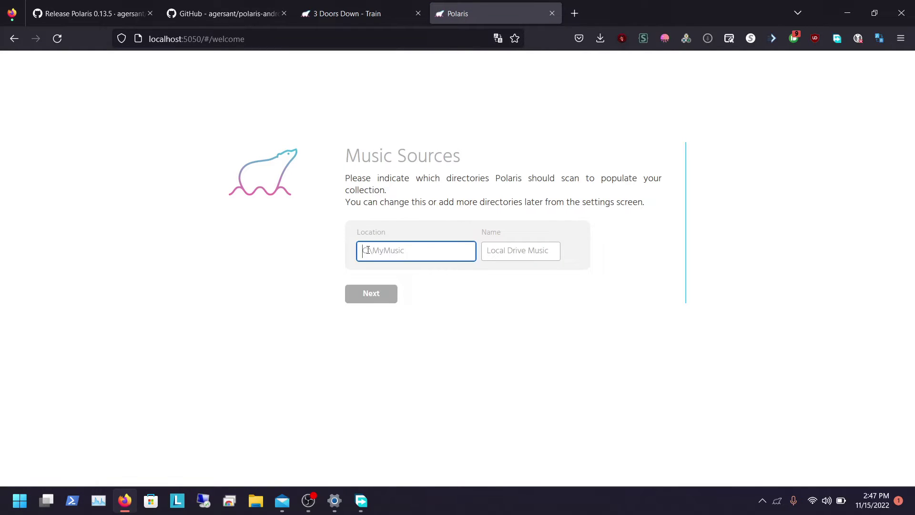
click(496, 251)
click(421, 249)
Step: Browse File Explorer to S:\Music\Rock-N-Roll on the Jellyfin-Media2 drive
click(244, 500)
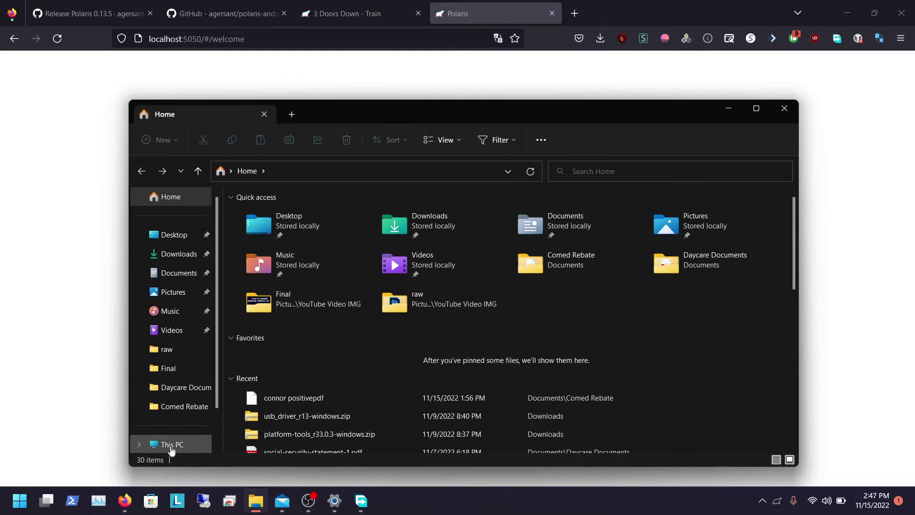
click(171, 446)
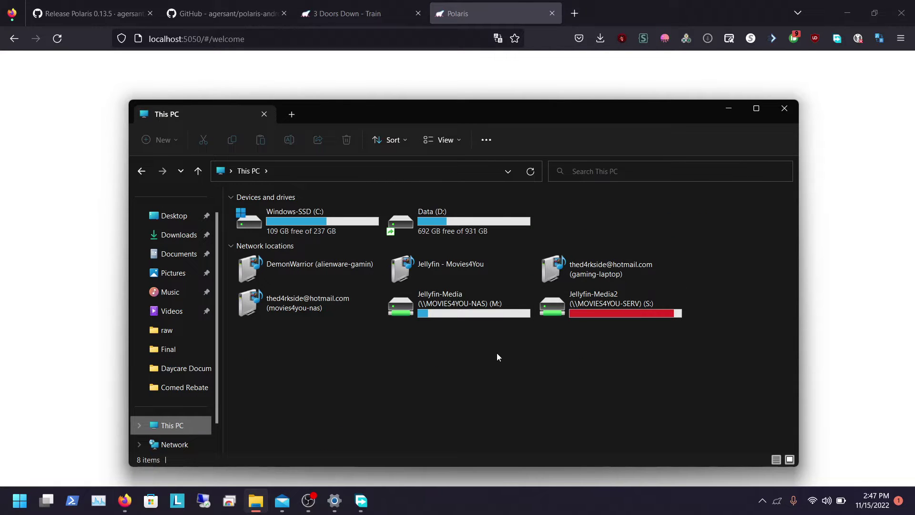
double_click(440, 313)
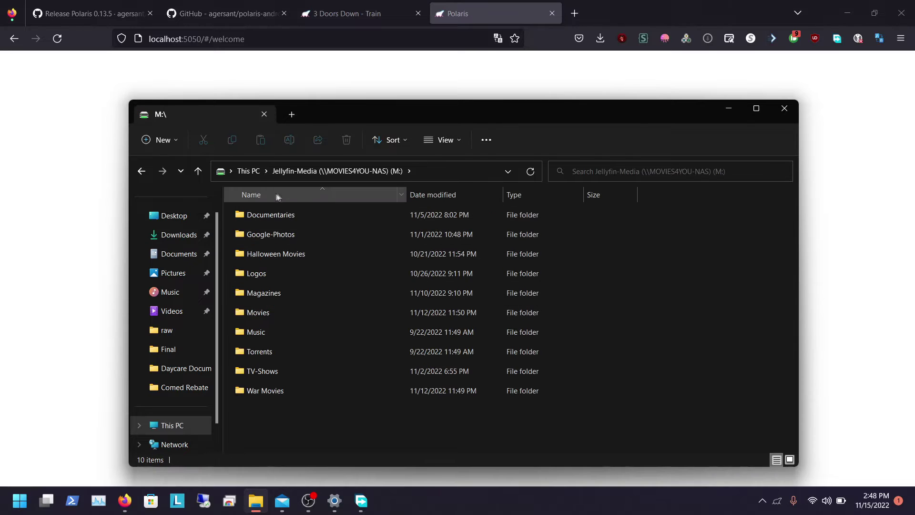
click(254, 176)
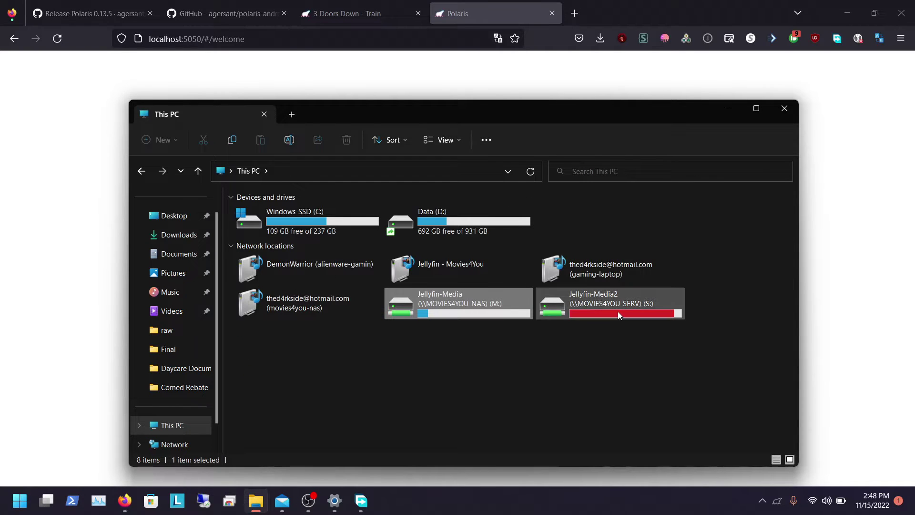
click(619, 314)
double_click(618, 311)
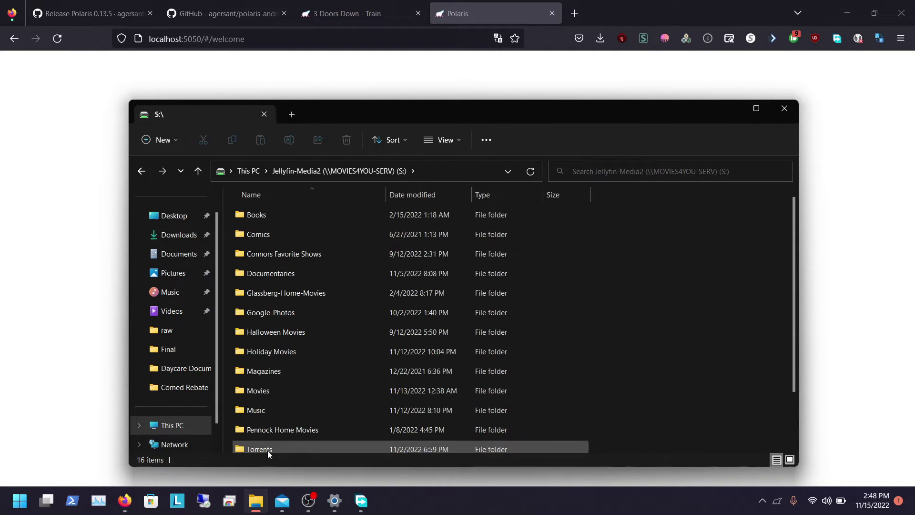
double_click(259, 410)
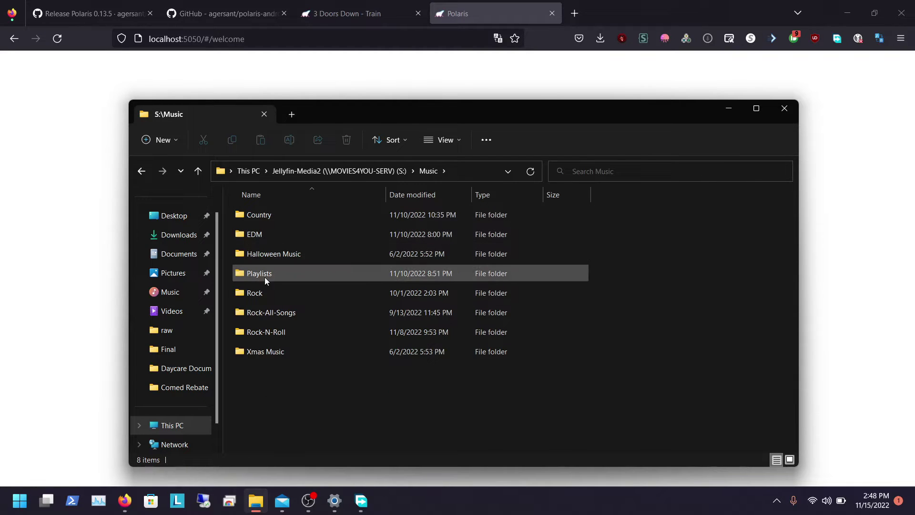
double_click(267, 332)
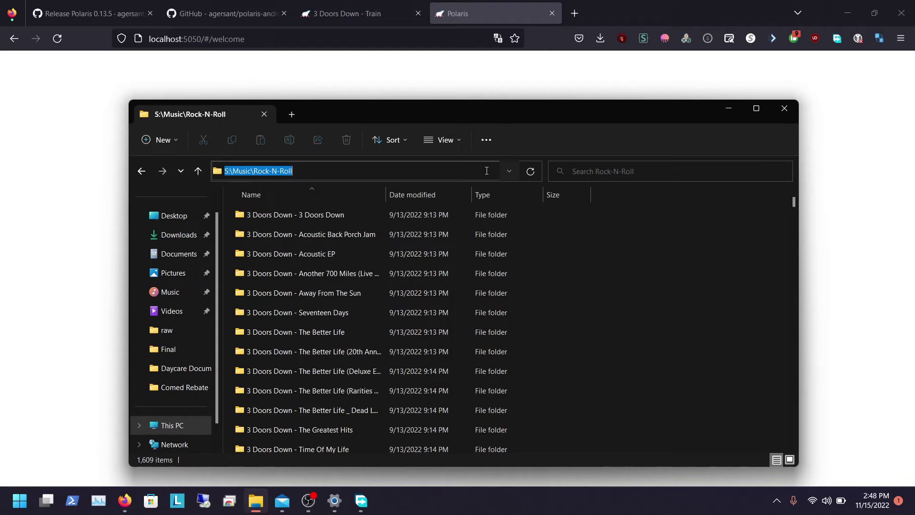
click(460, 98)
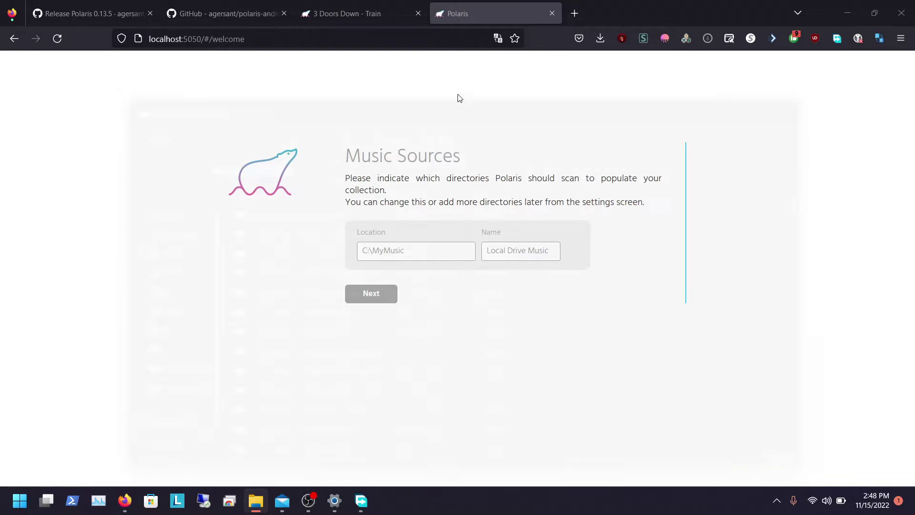
Step: Add a music source with the pasted Rock-N-Roll folder path, named 'Rock N' Roll'
click(389, 248)
text(S:\Music\Rock-N-Roll)
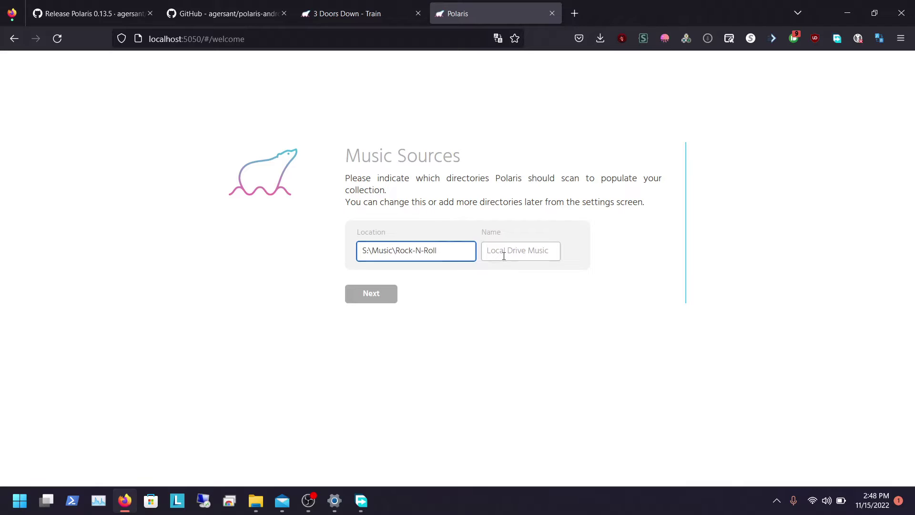
click(504, 256)
key(Caps_Lock)
text(Rock)
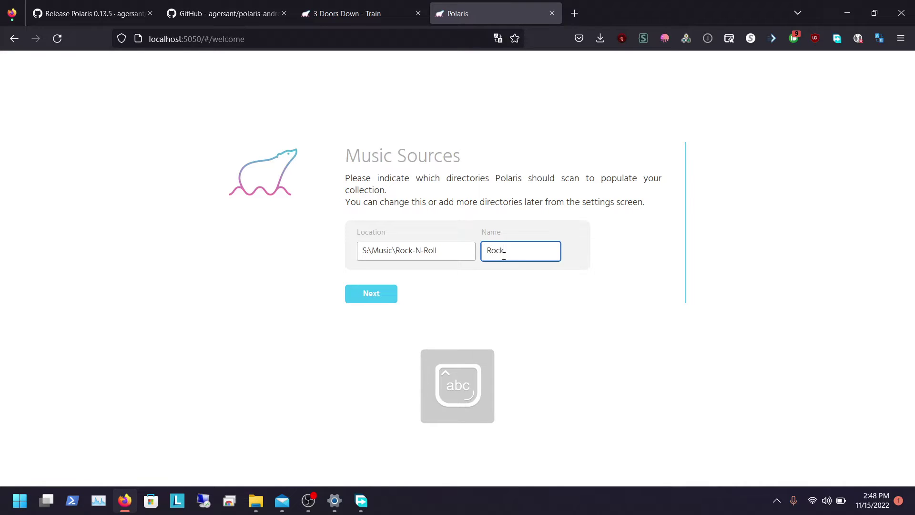
text( N' Roll)
click(368, 294)
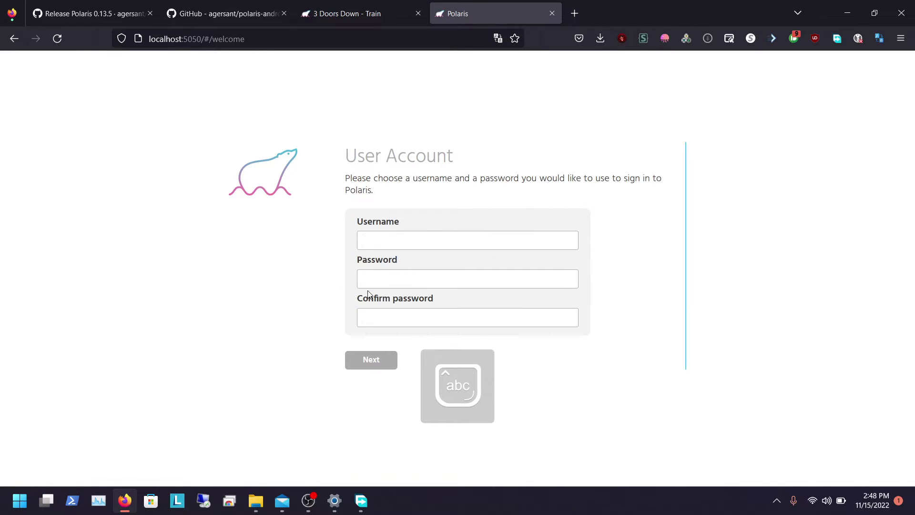
Step: Create the administrator account 'Admin' with a password to finish setup
click(378, 235)
text(Admin)
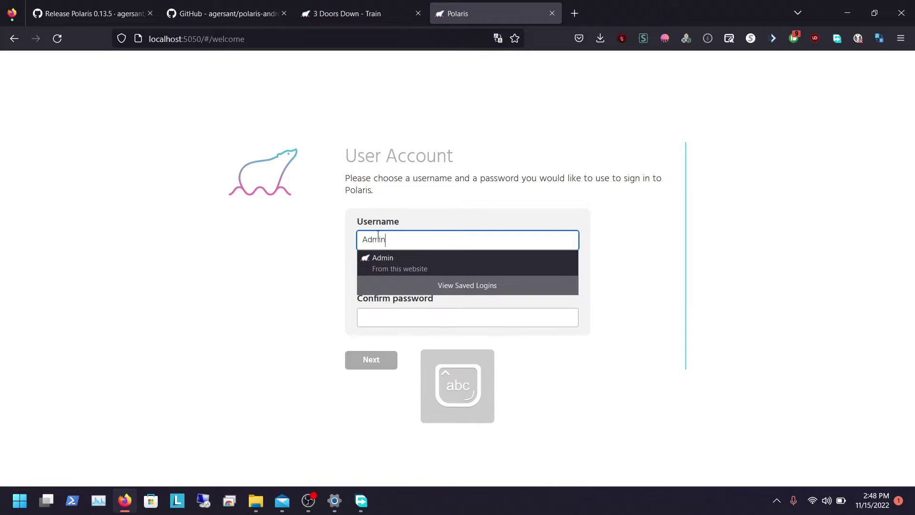
key(Tab)
key(Tab)
text(**********)
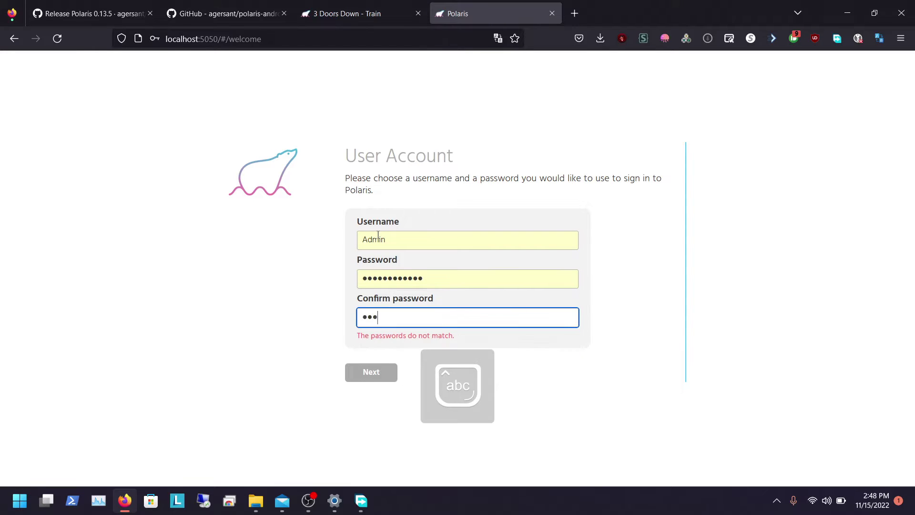
text(***)
key(Return)
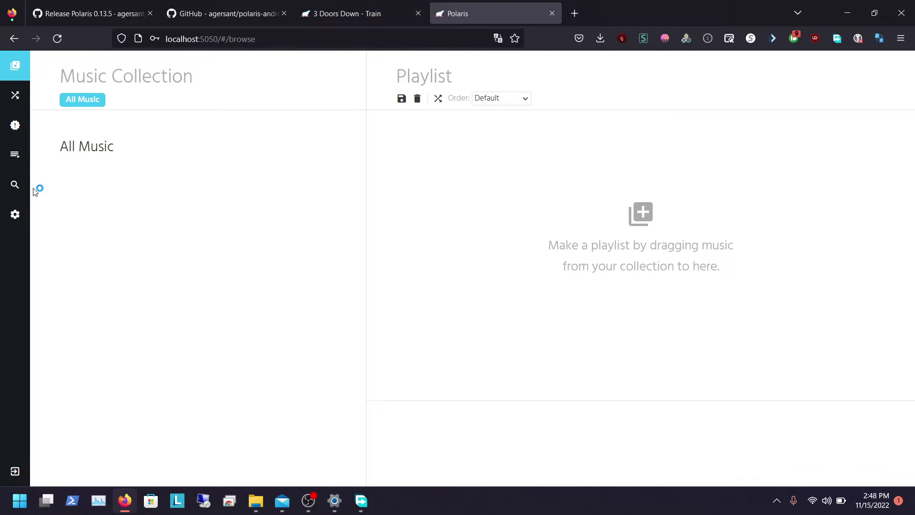
click(13, 213)
Step: Set the Theme Mode to Dark after trying the Blue and Brown modes
click(140, 186)
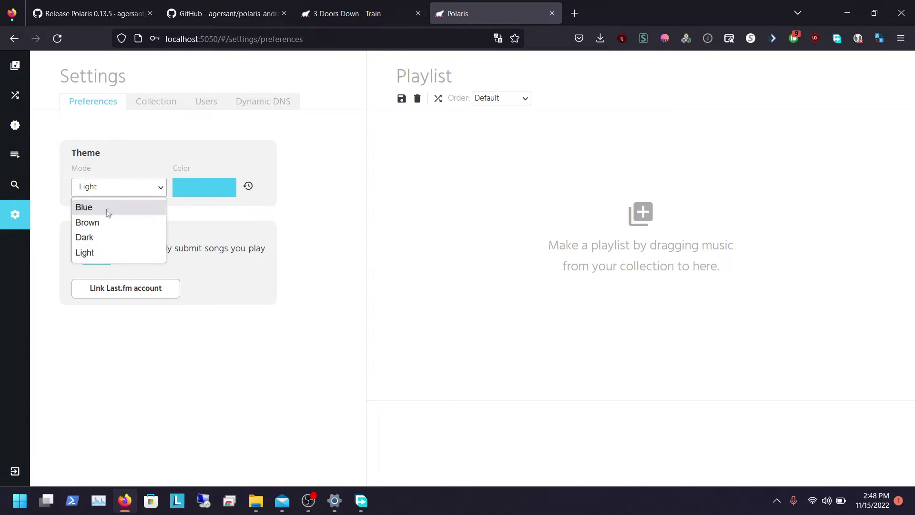
click(93, 206)
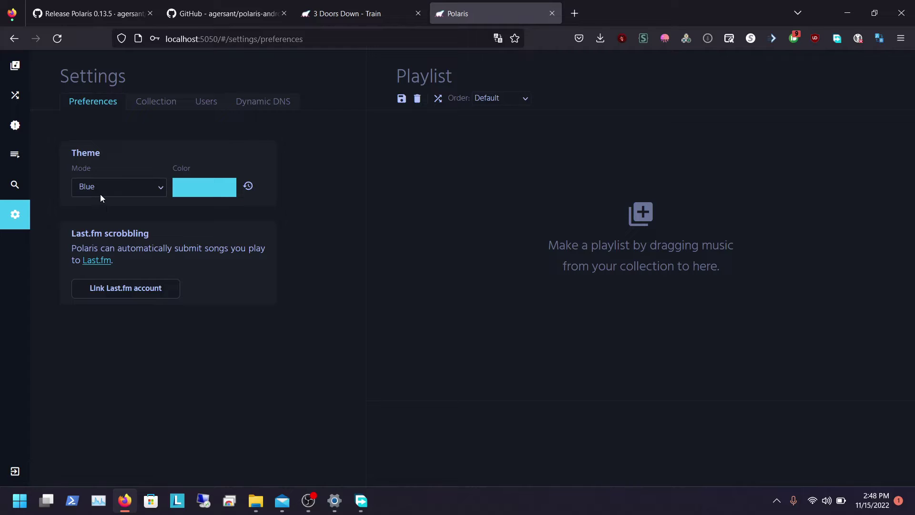
click(100, 194)
click(90, 222)
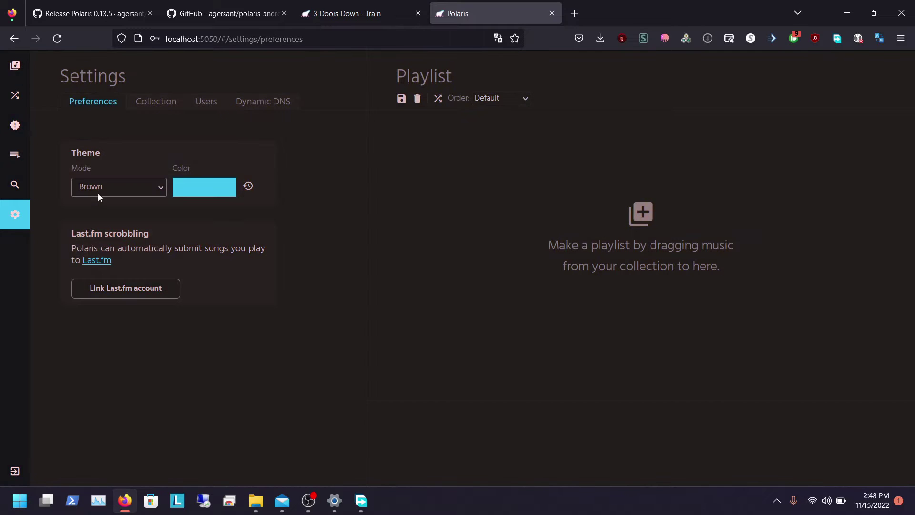
click(99, 193)
click(88, 237)
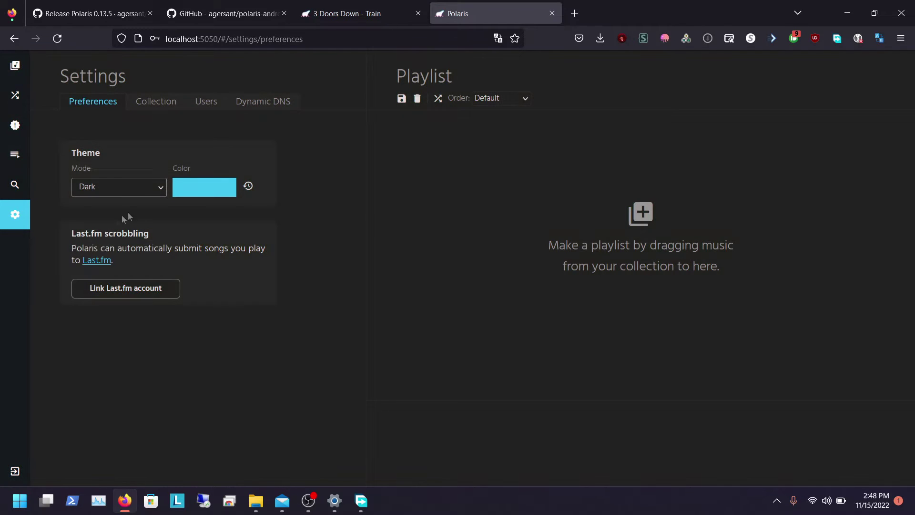
Step: Set the theme accent colour to dark red (RGB 163, 3, 3)
click(181, 191)
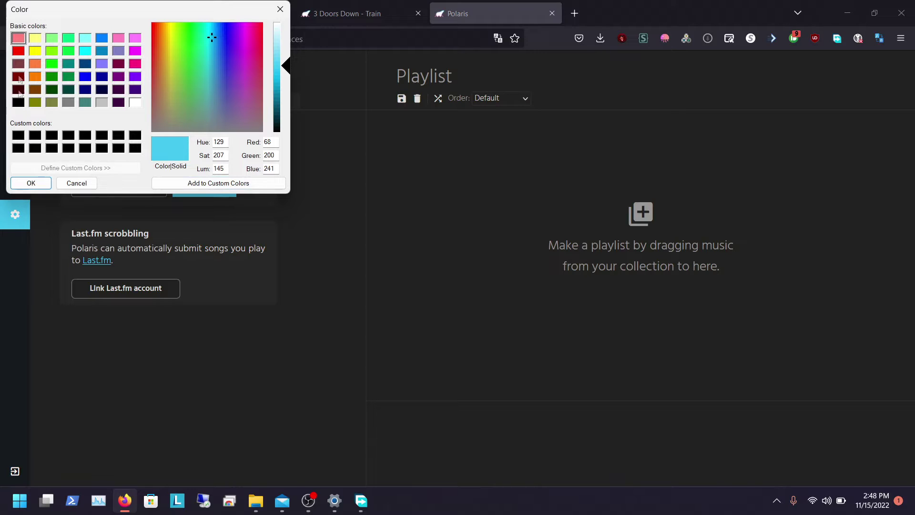
click(171, 48)
click(152, 47)
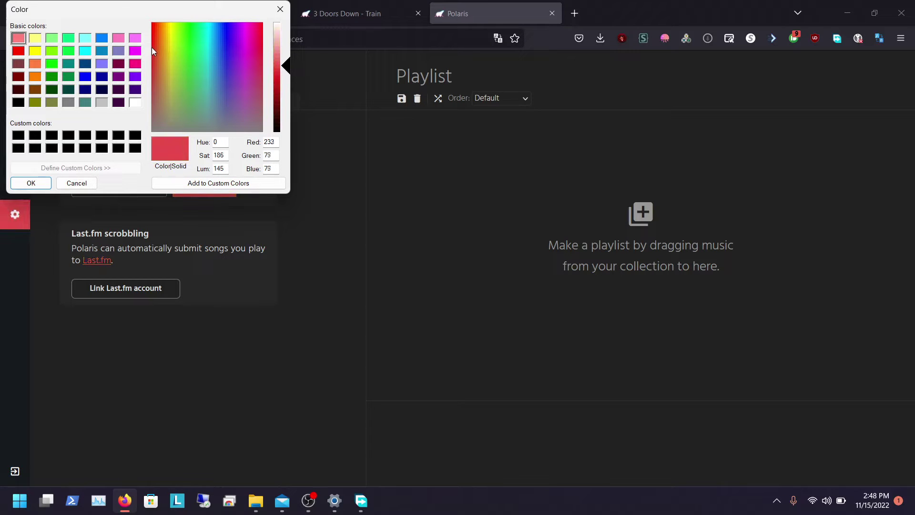
drag(151, 48, 152, 27)
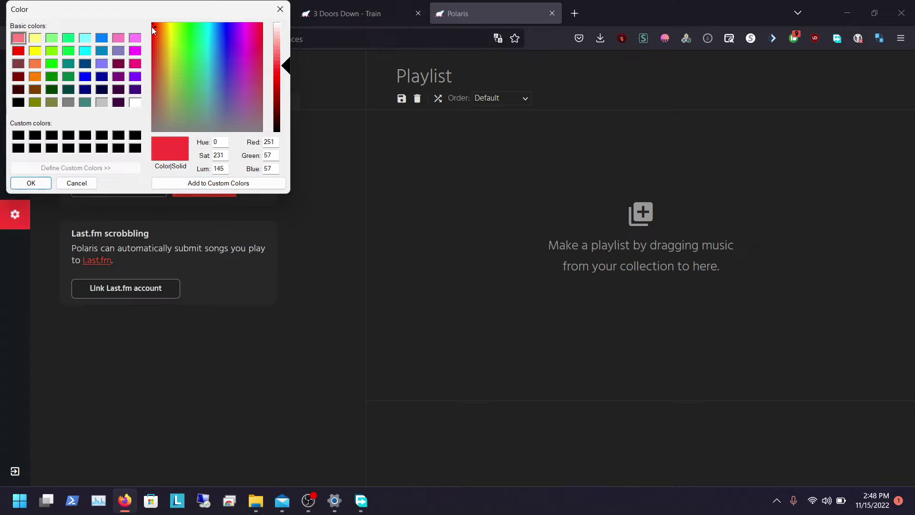
click(288, 79)
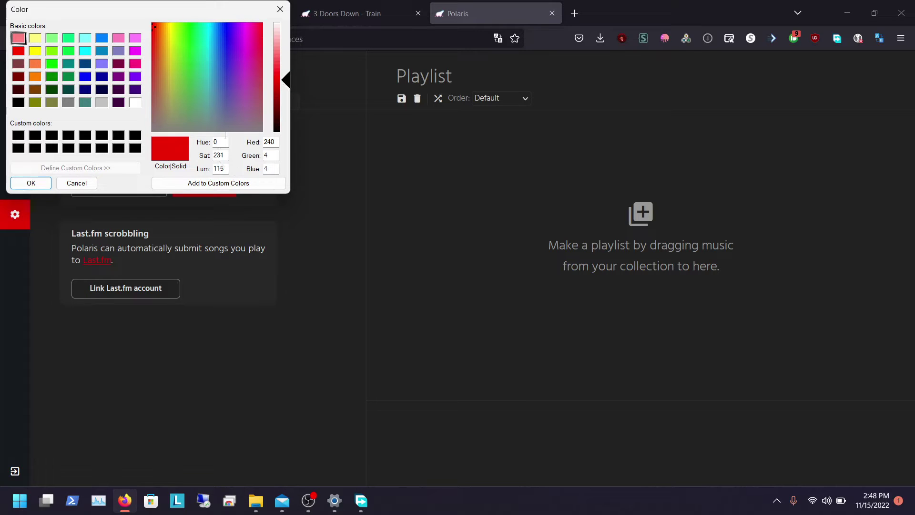
click(281, 96)
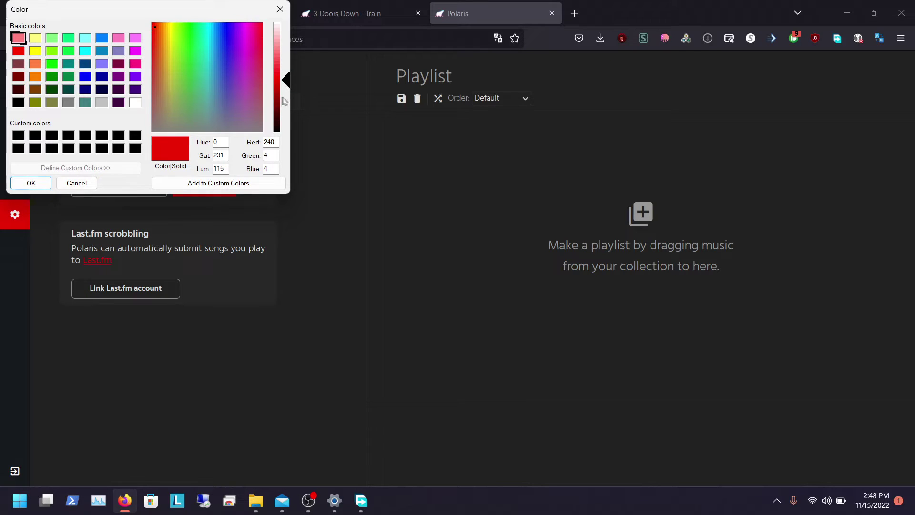
click(44, 184)
Step: Add a second music source row with the location S:\Music\EDM
click(158, 103)
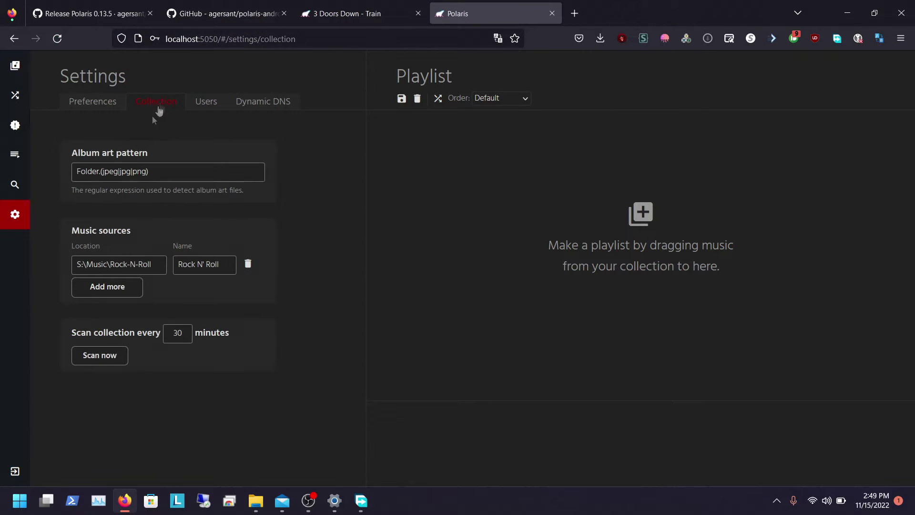
click(136, 283)
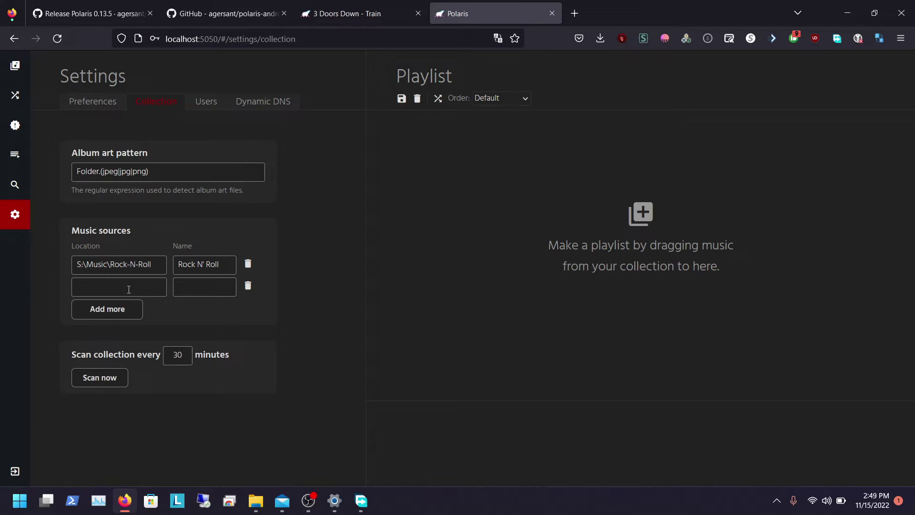
click(123, 290)
text(S:\Music\Rock)
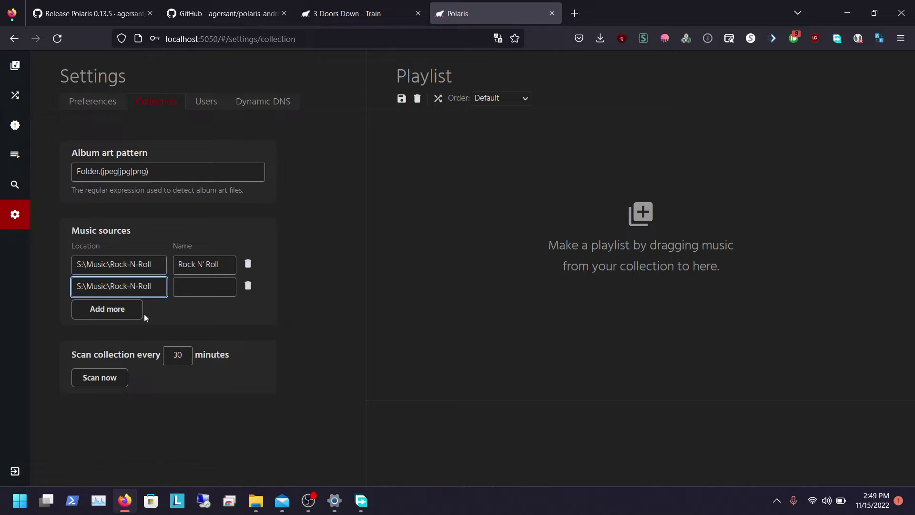
key(Caps_Lock)
key(BackSpace)
key(BackSpace)
key(BackSpace)
key(BackSpace)
text(EDM)
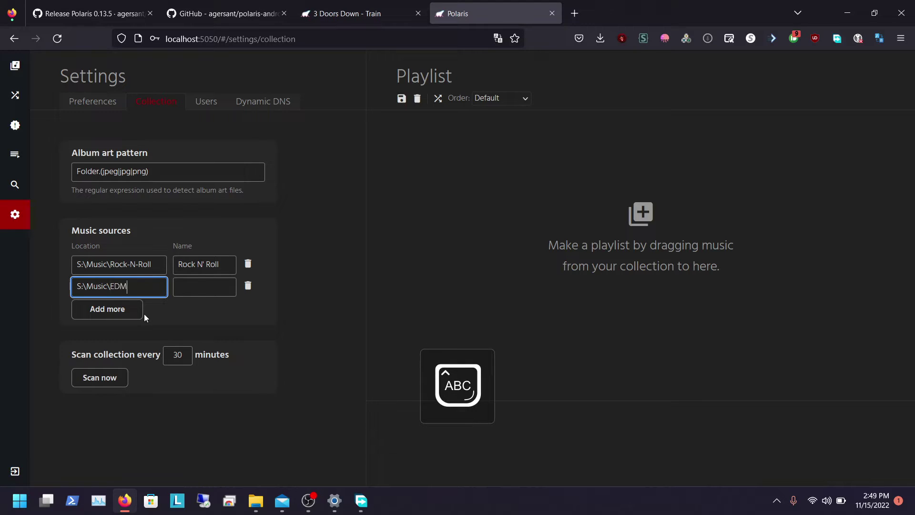
key(Caps_Lock)
Step: Name the new source EDM and start a collection scan
click(180, 284)
key(Caps_Lock)
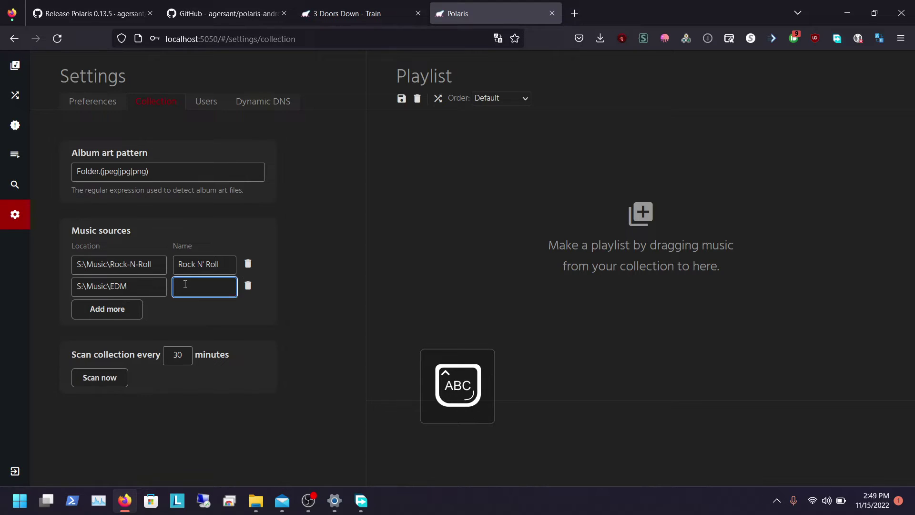
text(EDM)
key(Caps_Lock)
click(93, 377)
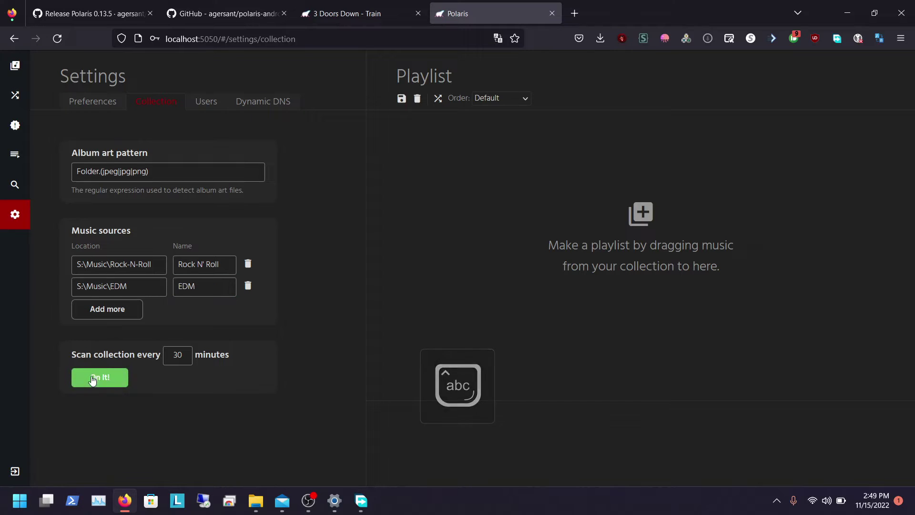
click(211, 102)
Step: Start a new user account with the username Friend
click(117, 271)
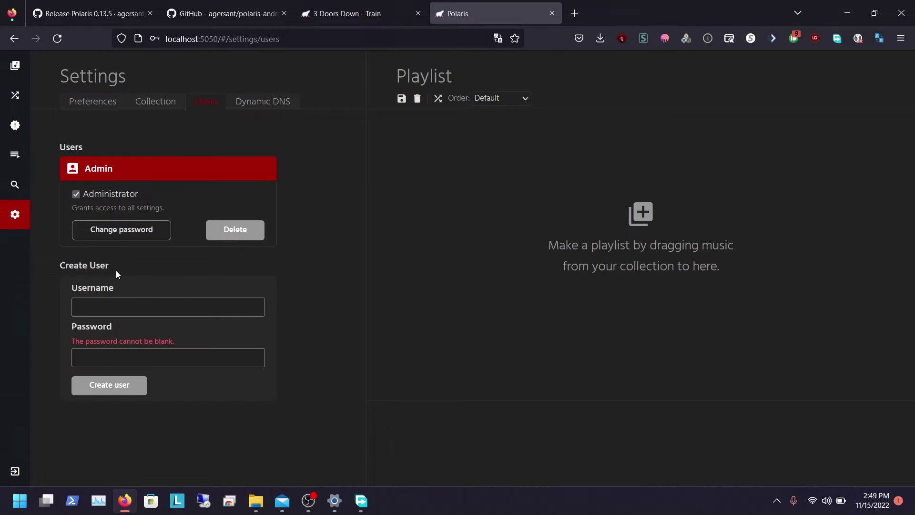
click(113, 301)
key(Caps_Lock)
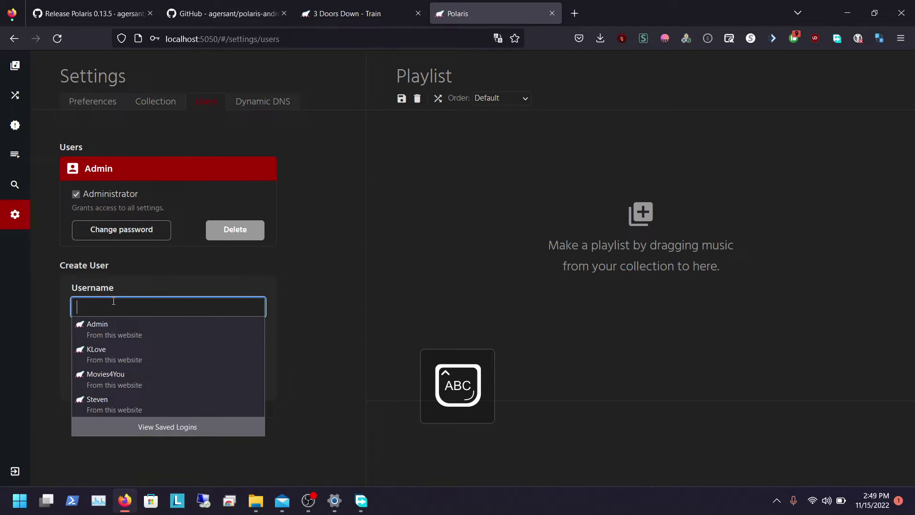
text(F)
key(Caps_Lock)
text(riend)
Step: Give the new user a password and confirm creating the account
key(Tab)
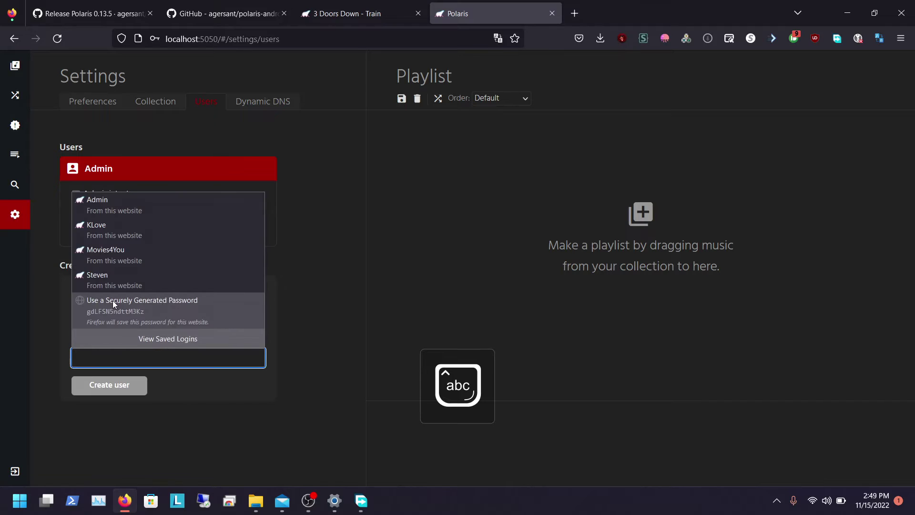
text(pass)
key(BackSpace)
key(BackSpace)
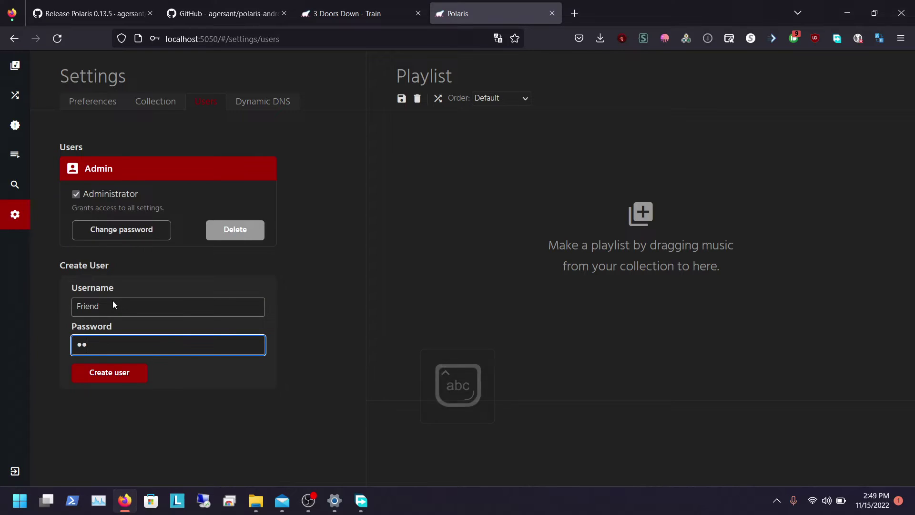
key(BackSpace)
key(BackSpace)
text(pas)
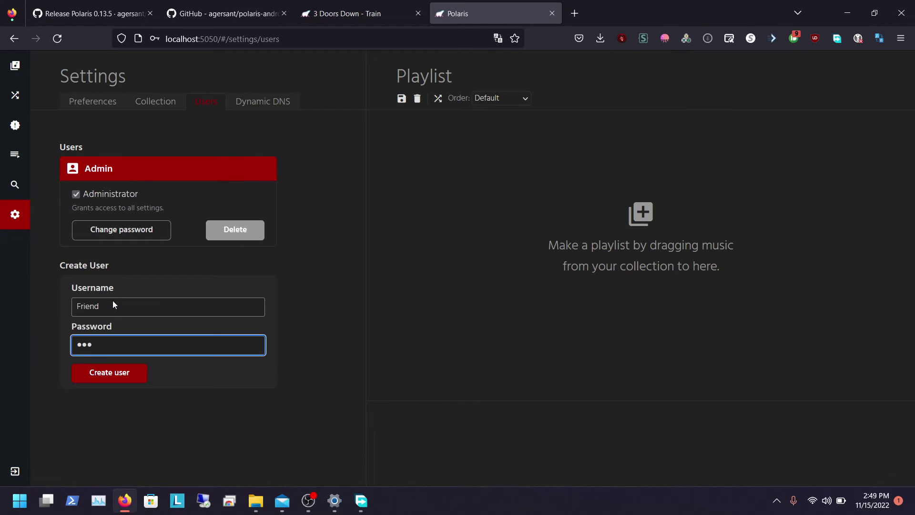
text(s)
click(89, 373)
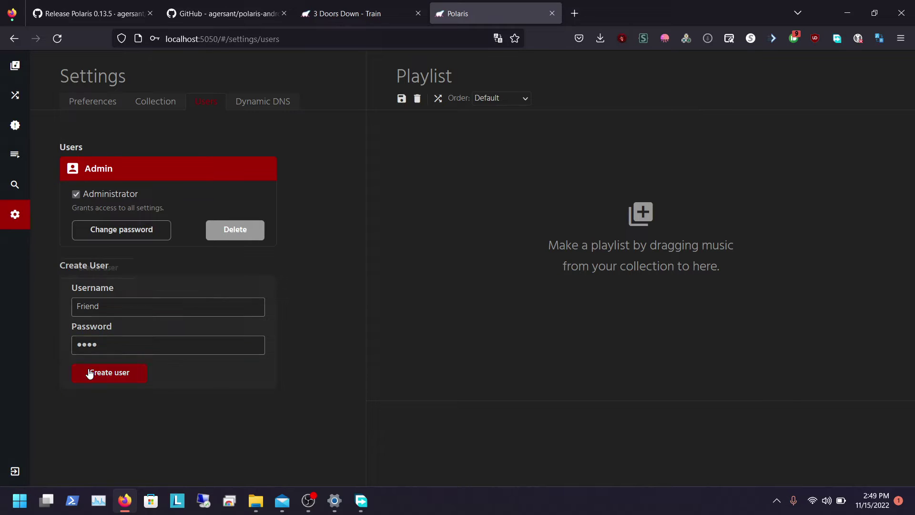
click(309, 248)
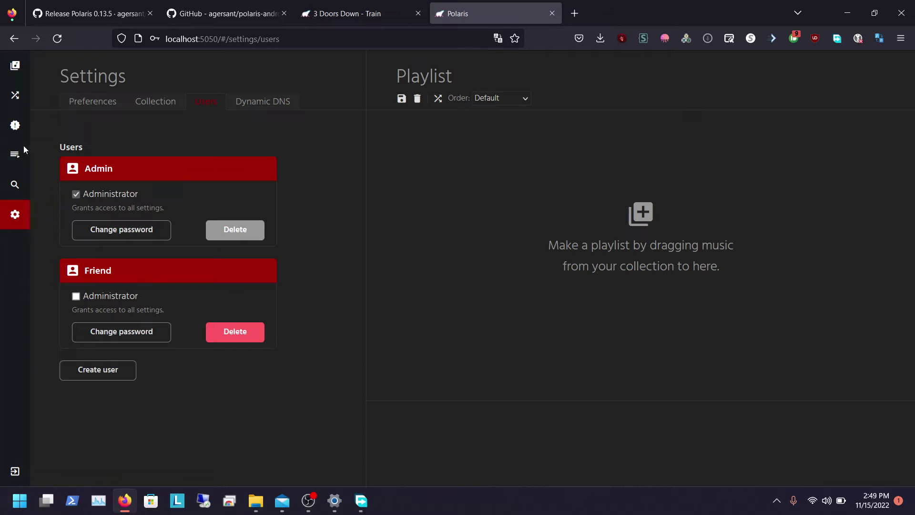
Step: Glance at the Playlists, Search and Recently Added pages on the local server
click(13, 157)
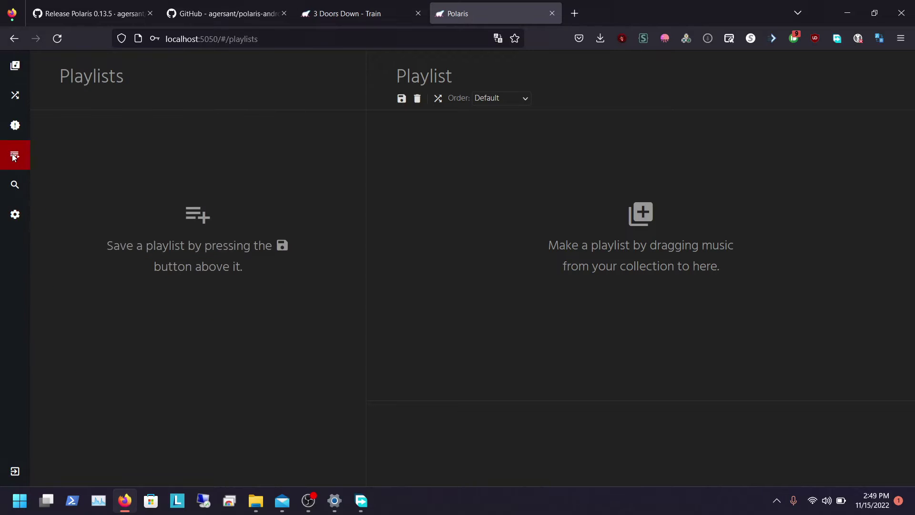
click(16, 185)
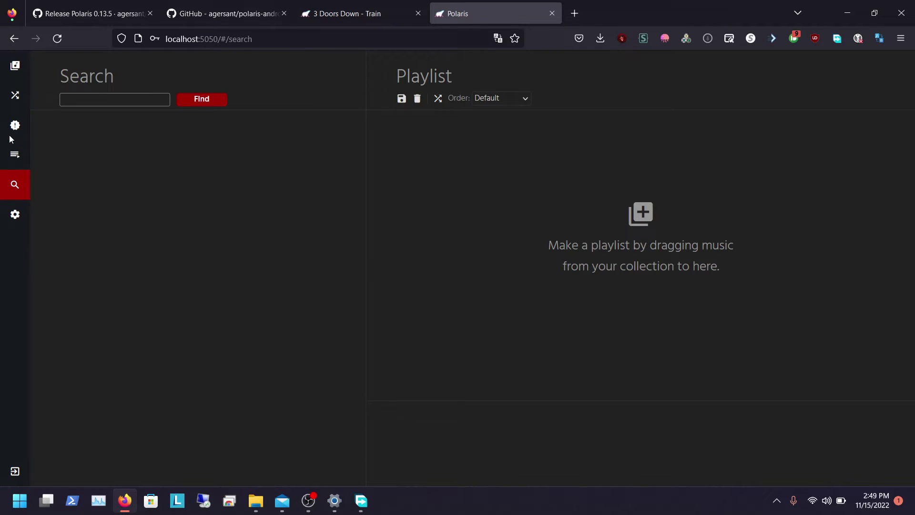
click(14, 128)
Step: On the live server tab, check the music sources and user accounts settings
click(317, 4)
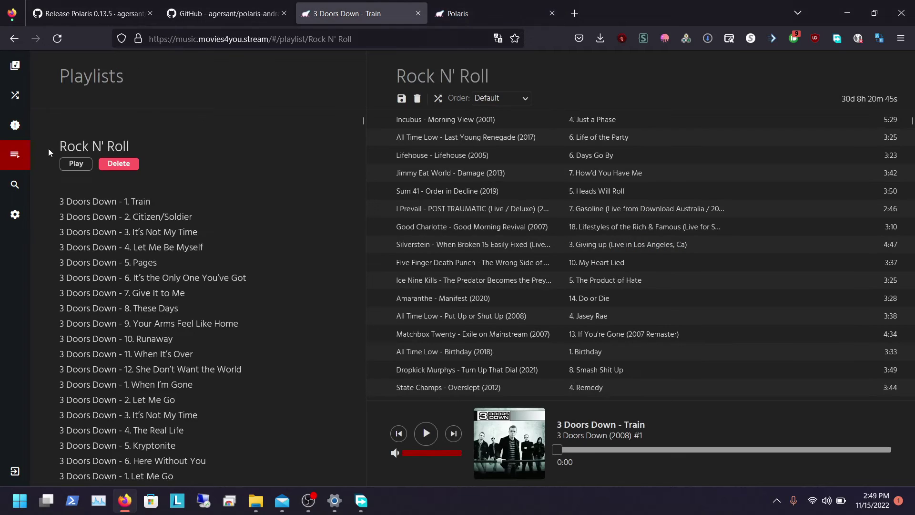
click(15, 221)
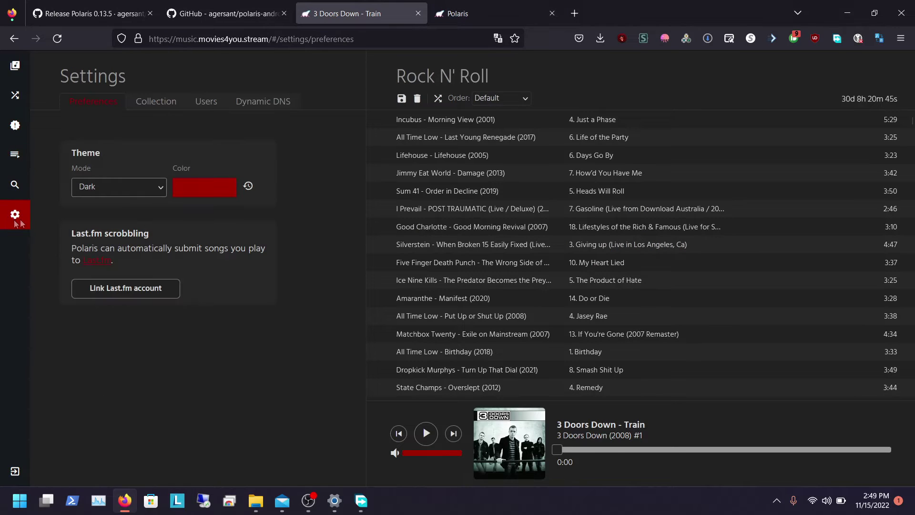
click(167, 110)
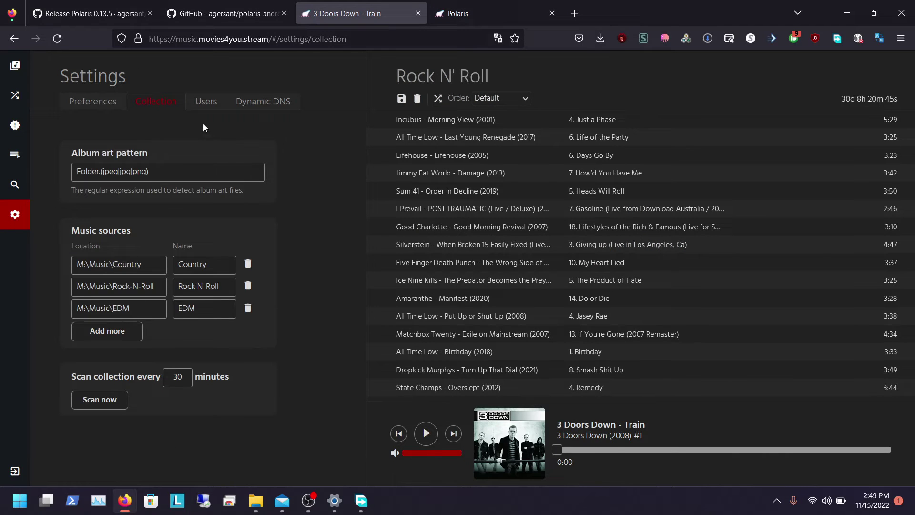
click(206, 103)
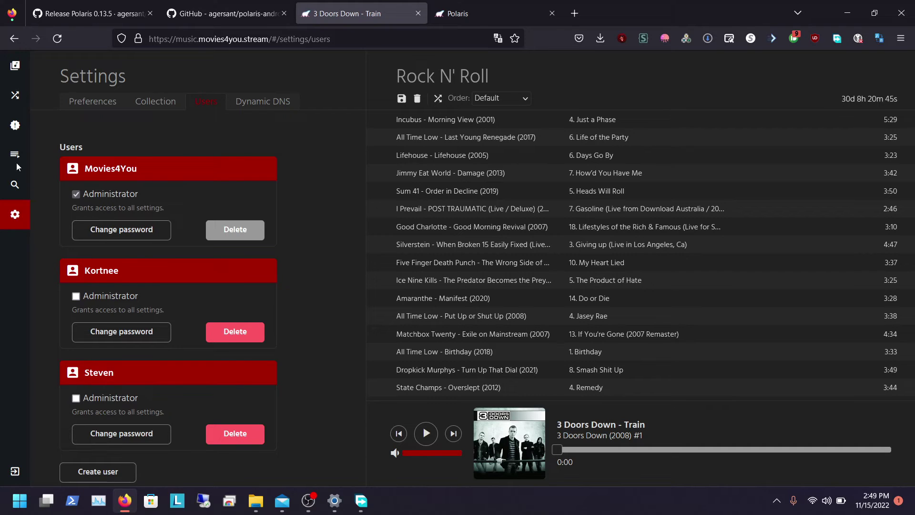
Step: Open the EDM playlist's tracks, then show the recently added albums
click(16, 183)
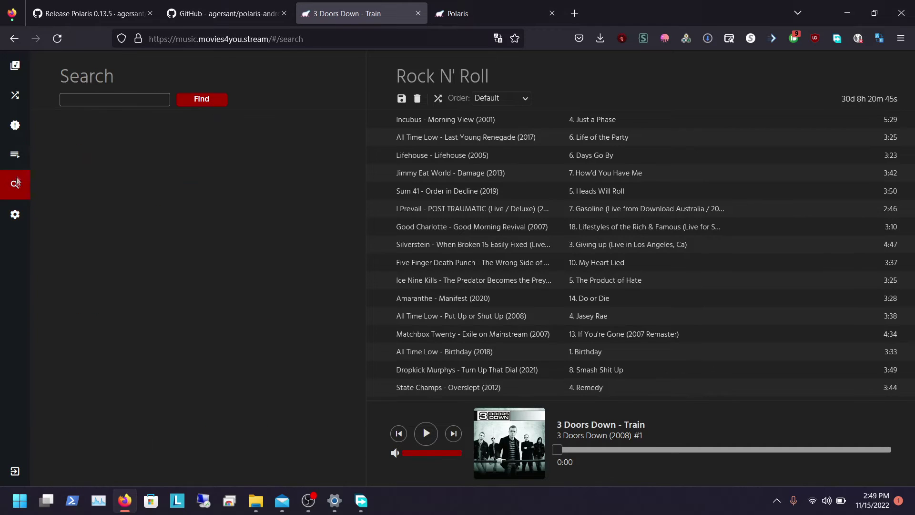
click(15, 161)
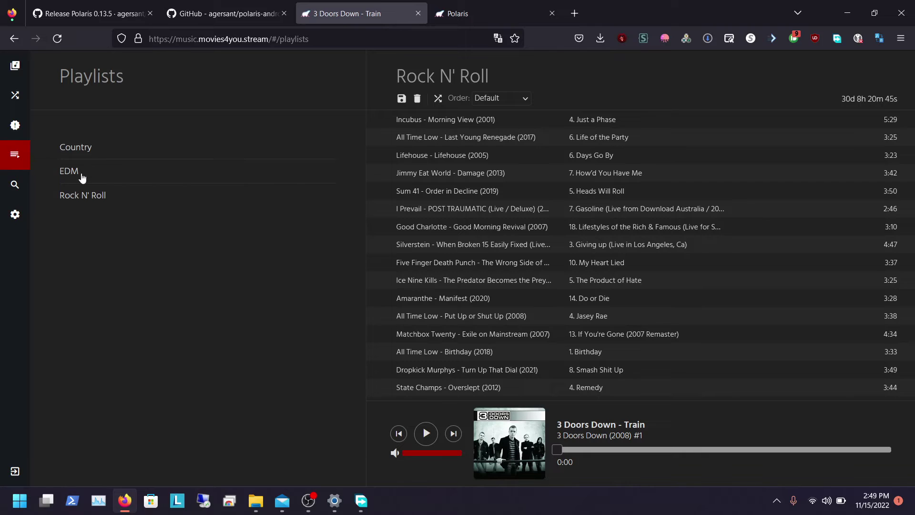
click(82, 177)
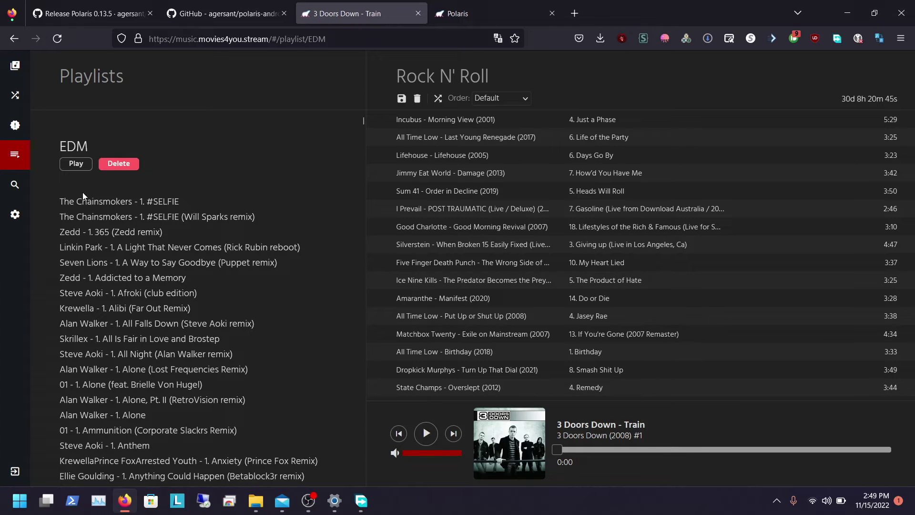
click(17, 126)
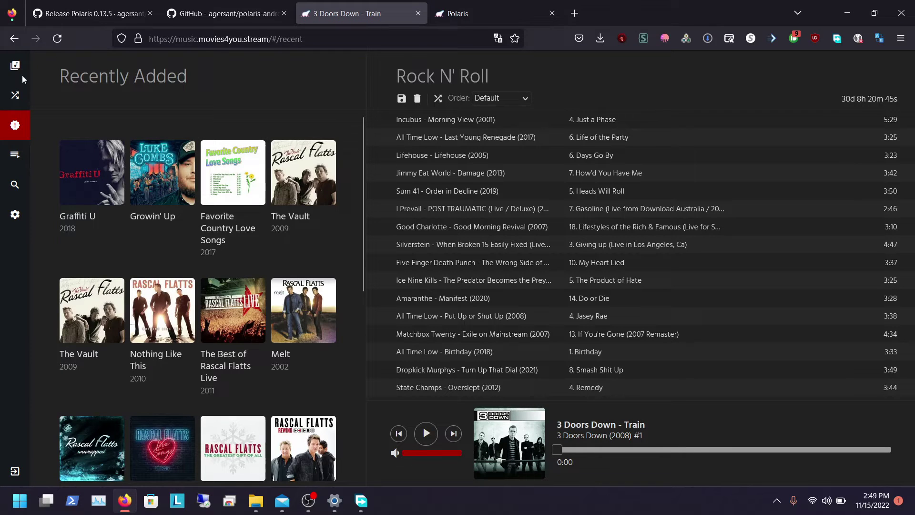
Step: Review the Dynamic DNS, Users, Collection and Preferences settings pages
click(14, 213)
click(260, 102)
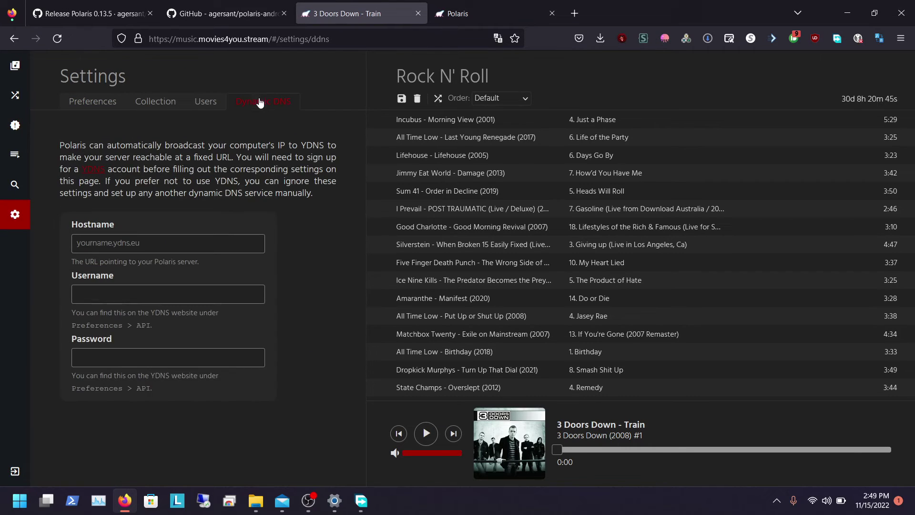
click(213, 102)
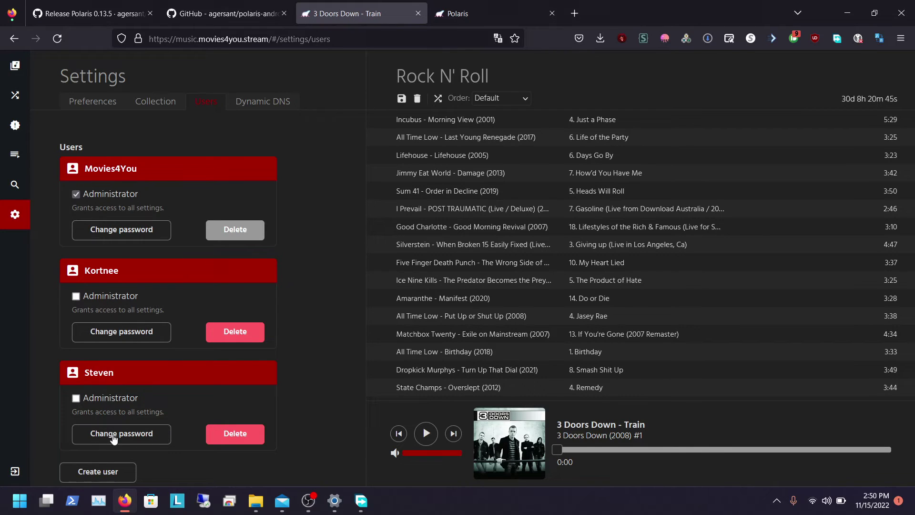
click(148, 103)
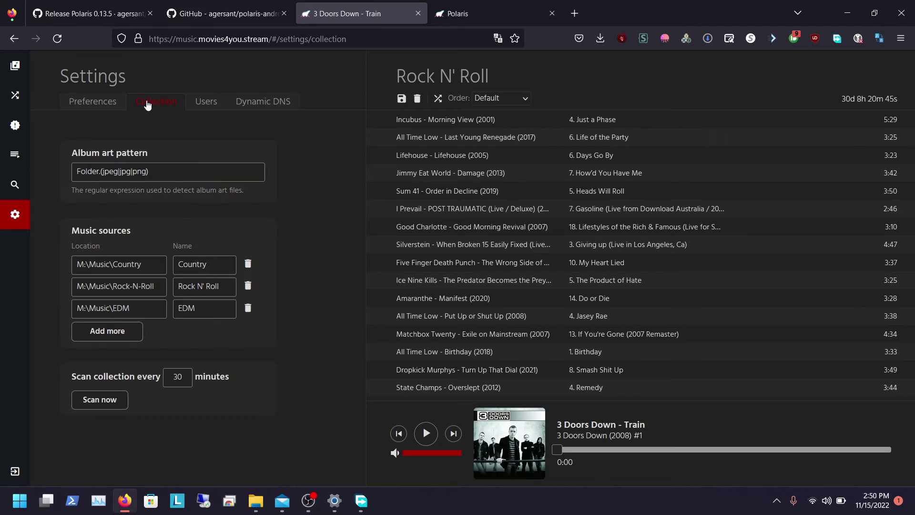
click(98, 110)
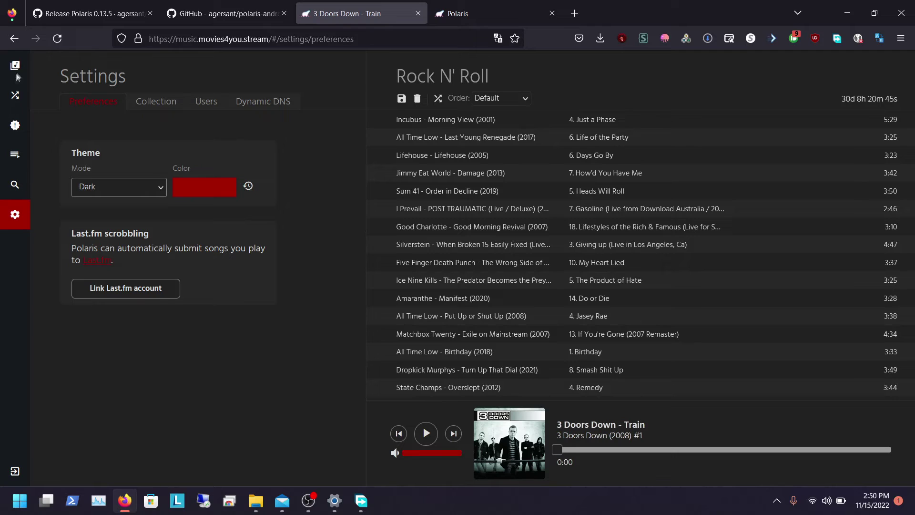
Step: Sample Browse, Random, the Country folder and Recently Added, then return to settings preferences
click(17, 70)
click(16, 98)
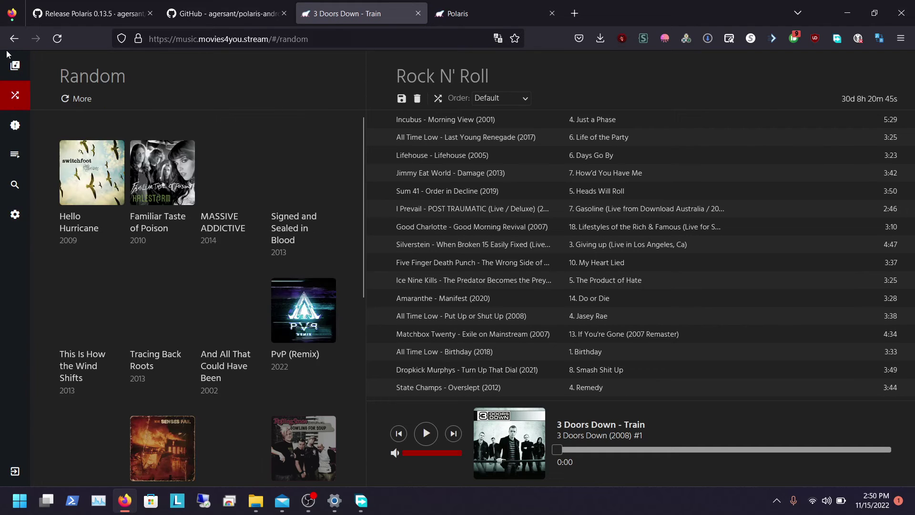
click(17, 69)
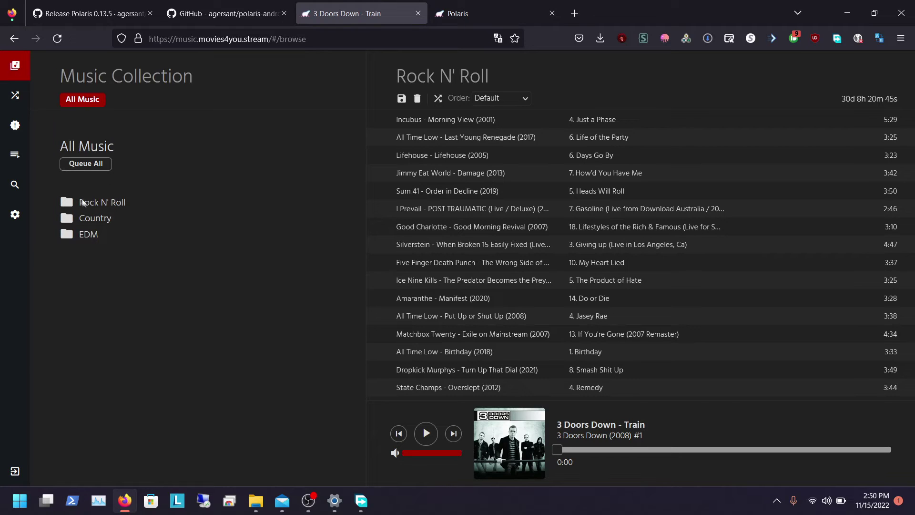
click(96, 218)
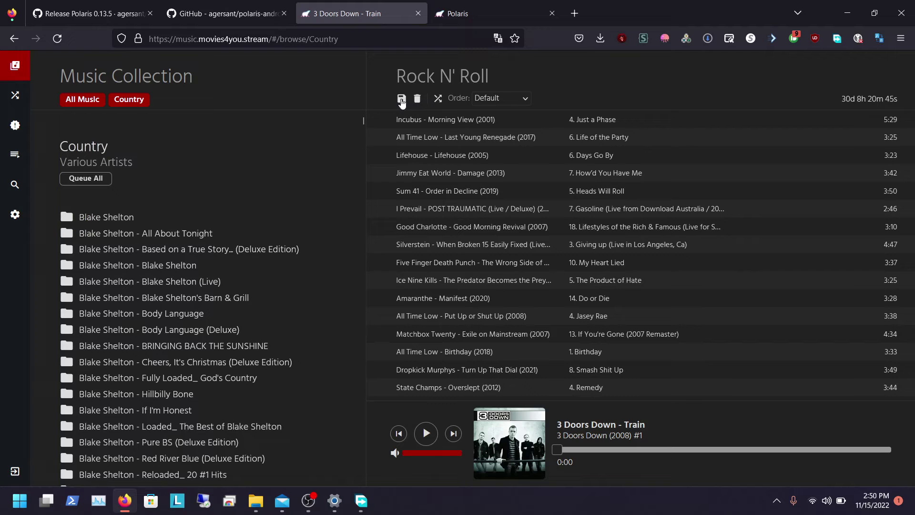
click(15, 95)
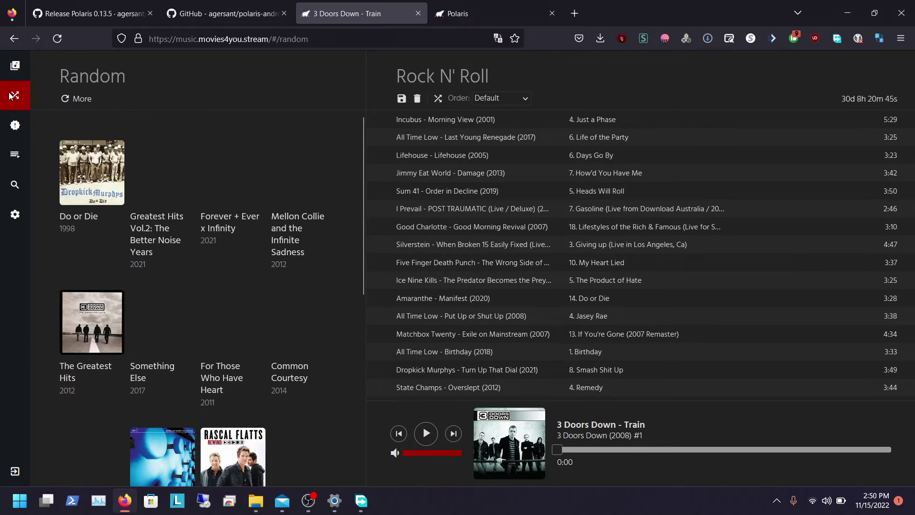
click(9, 139)
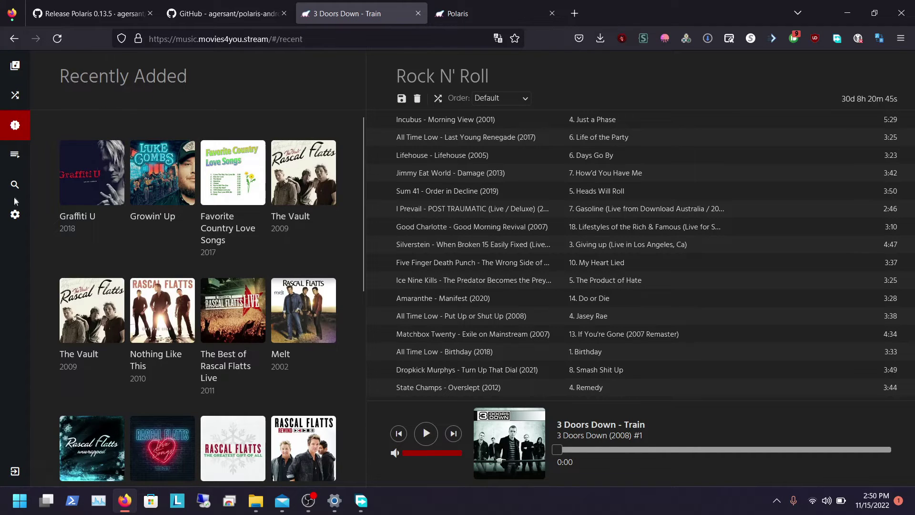
click(15, 214)
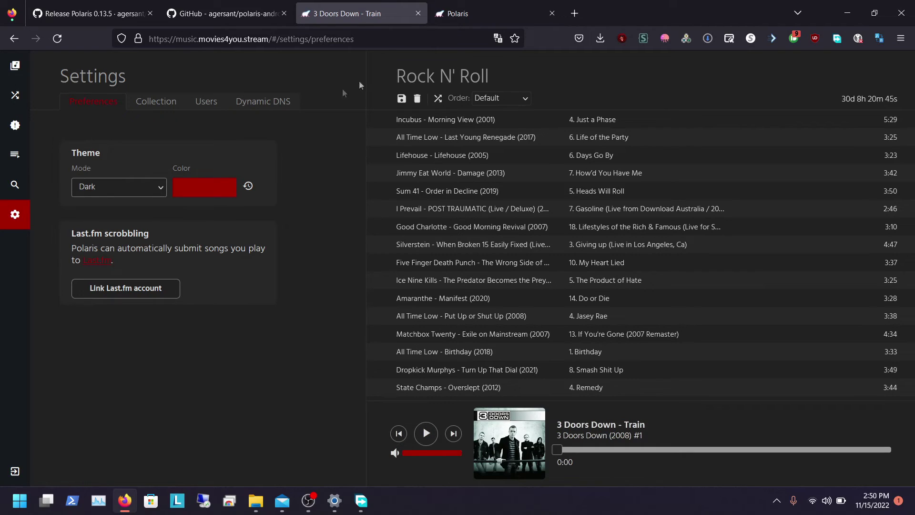
Step: Check the local Polaris page in the browser
click(484, 8)
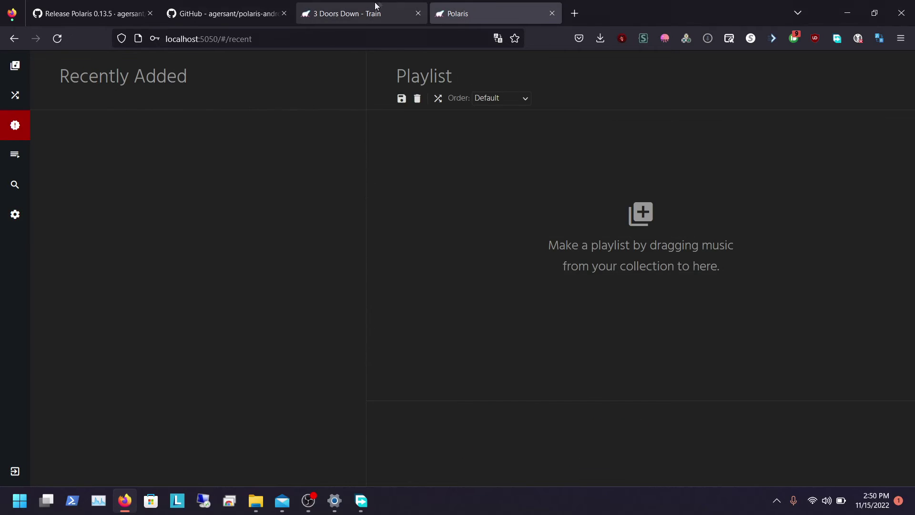
click(377, 7)
click(474, 21)
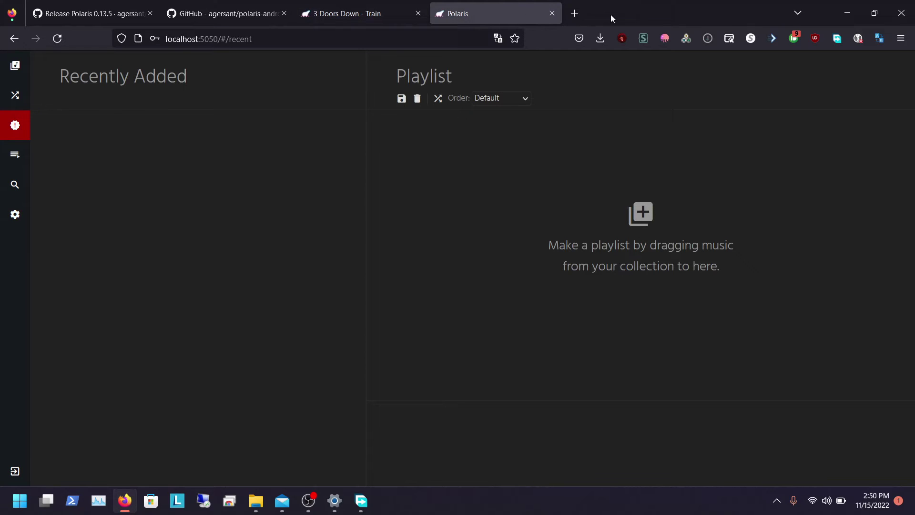
Step: Minimise Firefox, File Explorer and OBS Studio to leave only the desktop
click(840, 18)
click(719, 115)
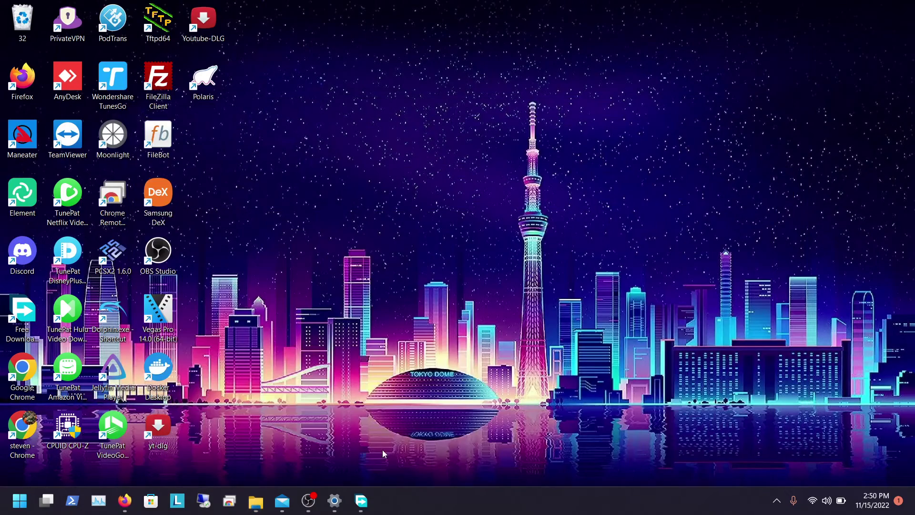
click(311, 501)
click(311, 500)
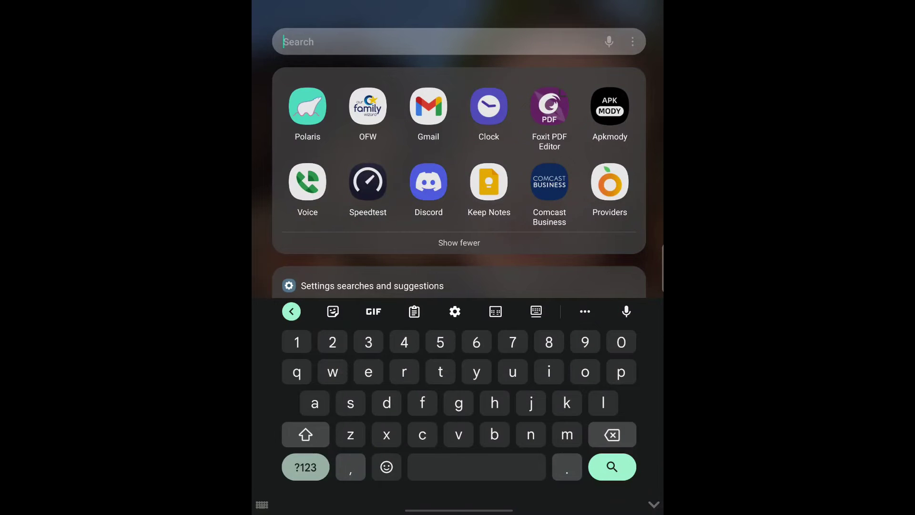
Step: Launch Polaris on the phone, view Collection and Now Playing, then edit the server address
click(308, 106)
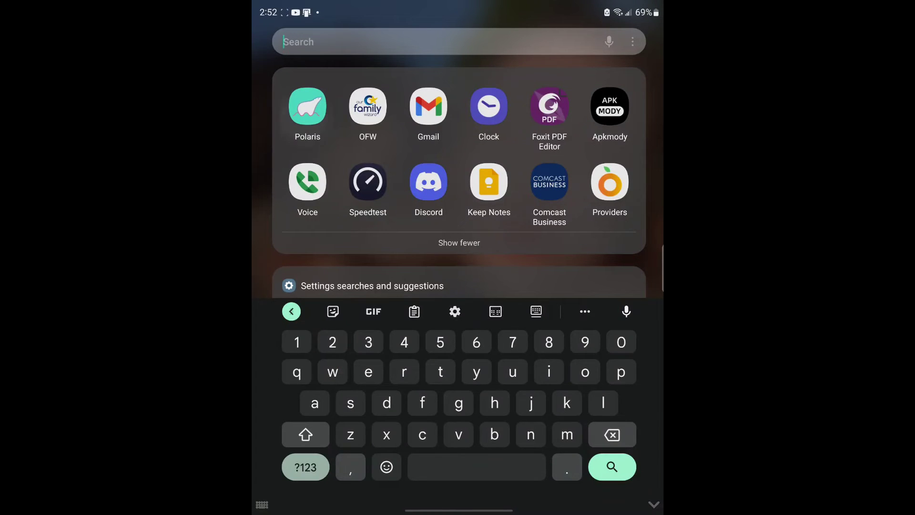
click(355, 470)
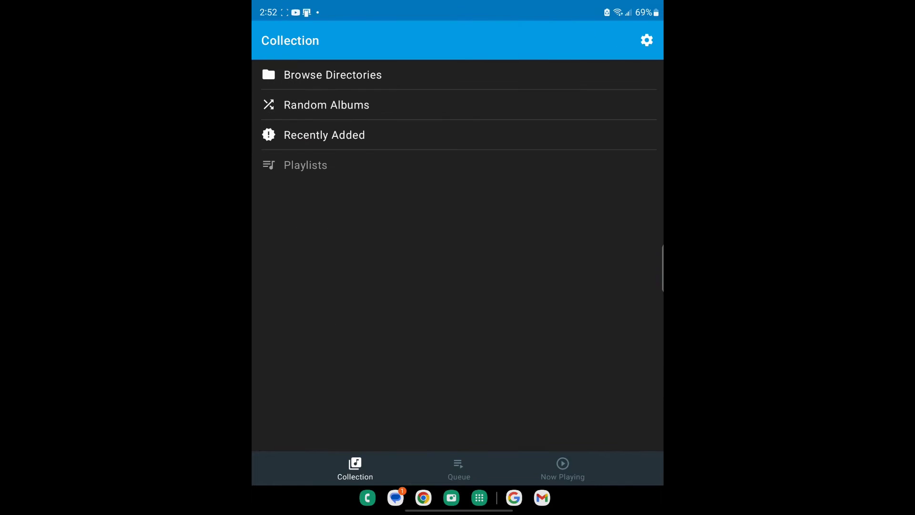
click(563, 469)
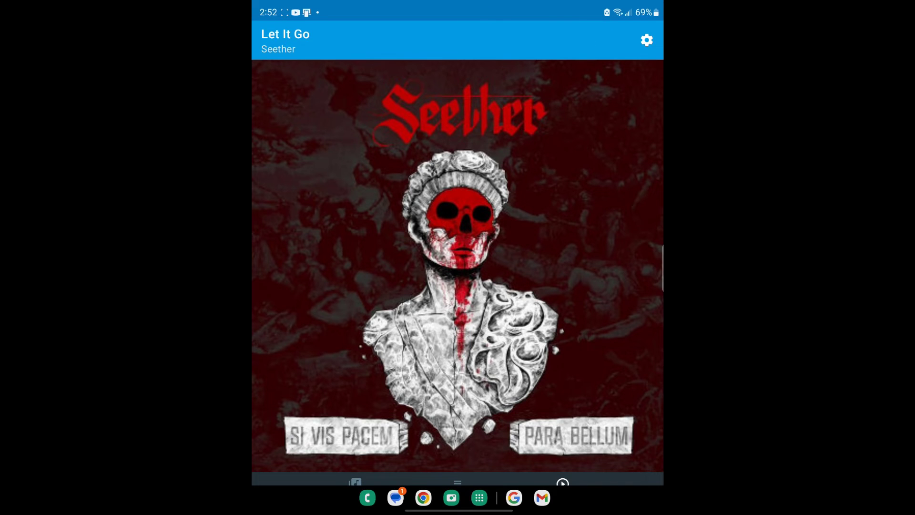
click(646, 40)
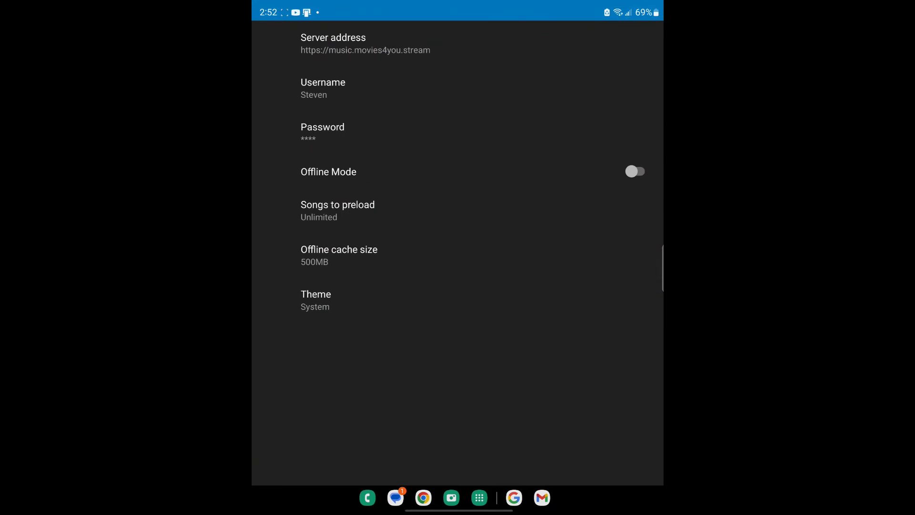
drag(662, 364, 641, 363)
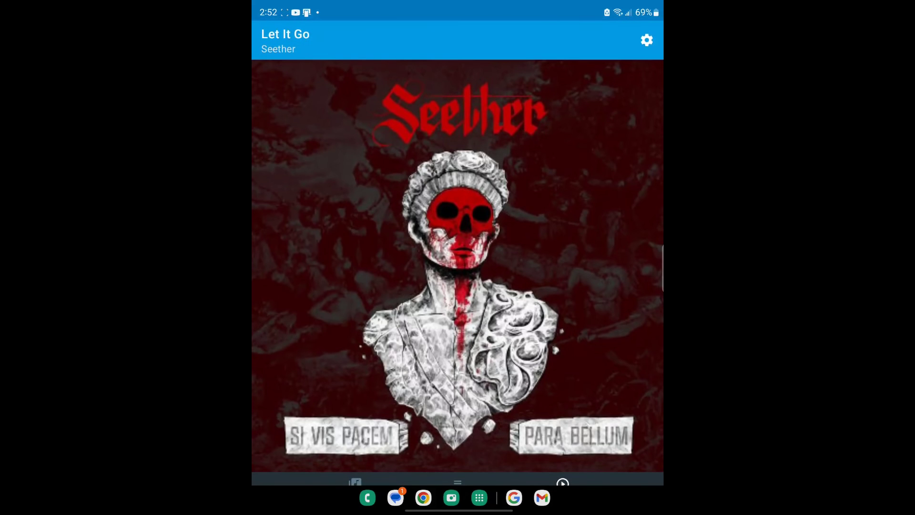
click(646, 40)
click(366, 43)
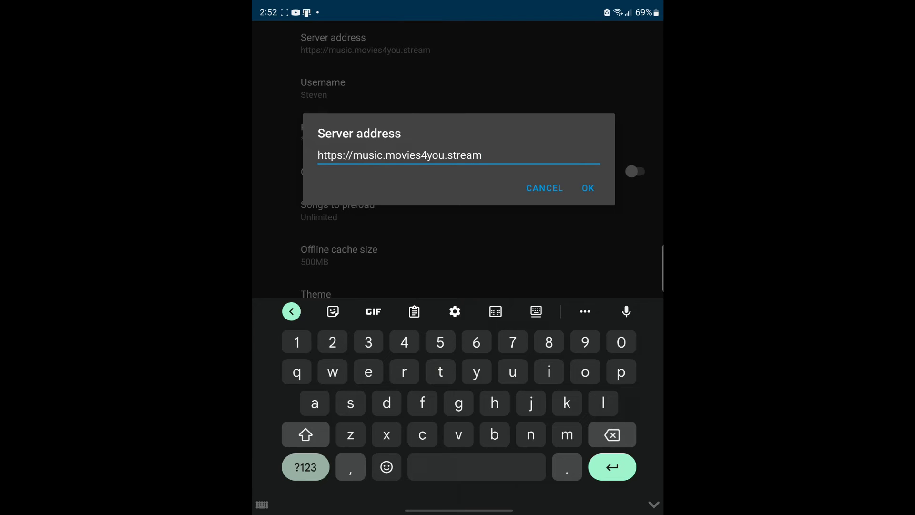
Step: Close the server address, offline cache size and songs to preload dialogs unchanged, returning to the player
key(Return)
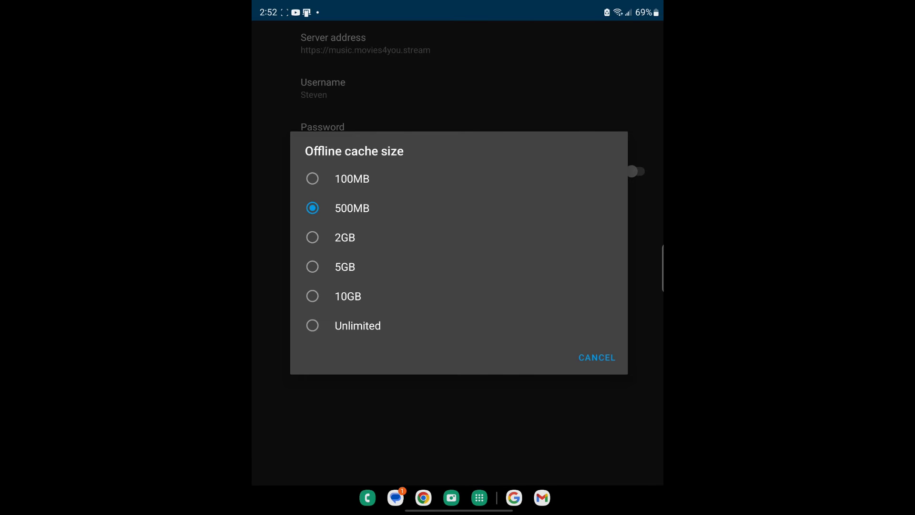
key(Escape)
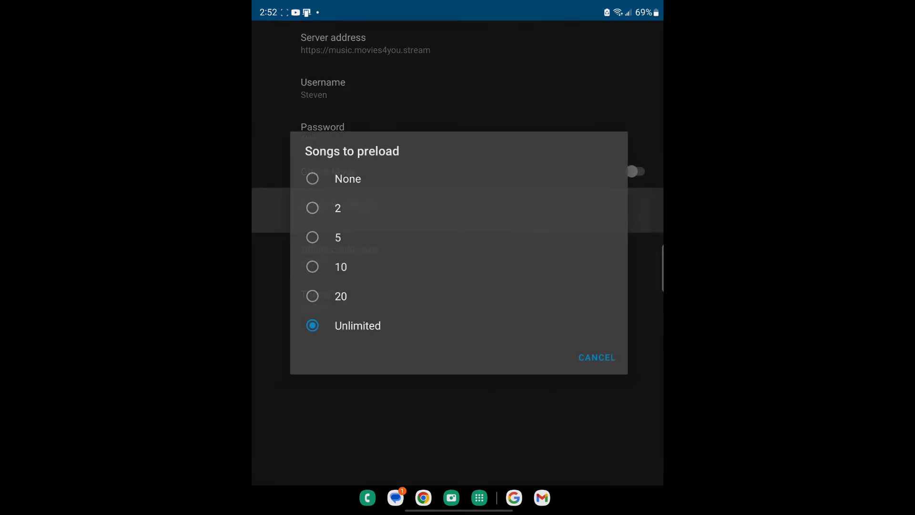
key(Escape)
click(334, 210)
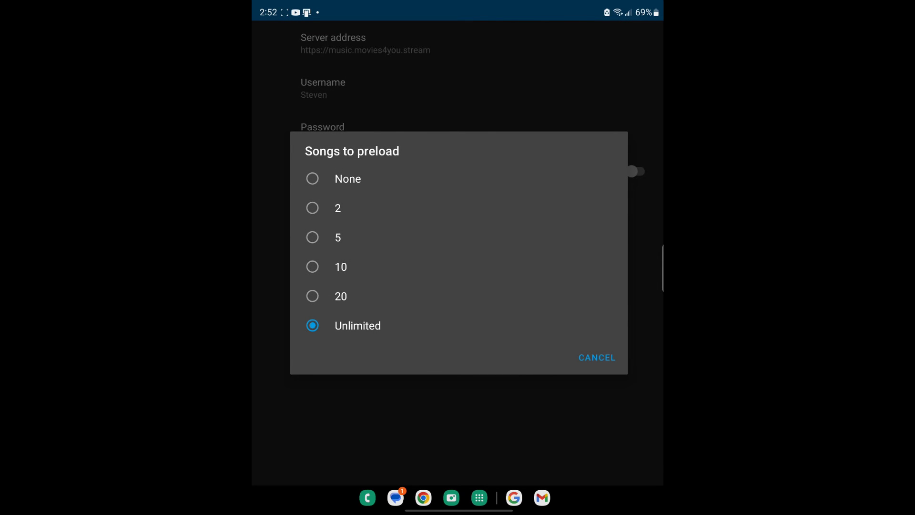
key(Escape)
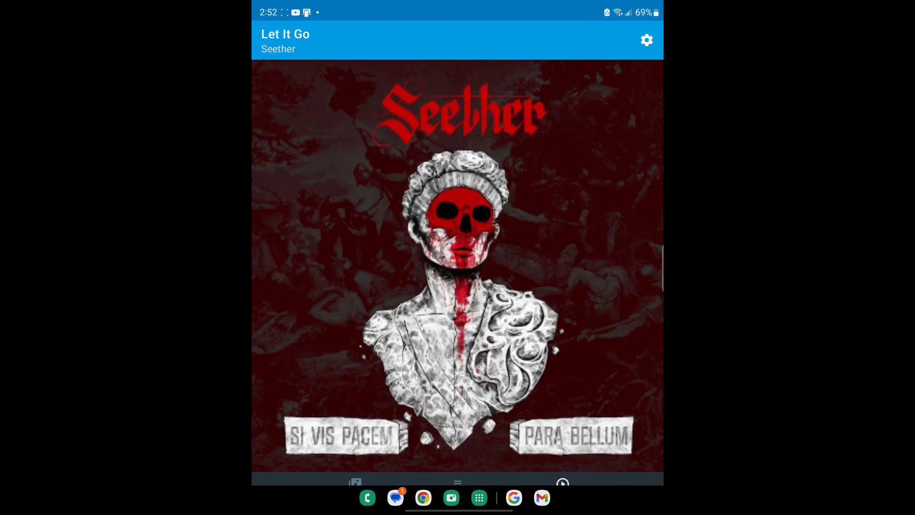
key(Escape)
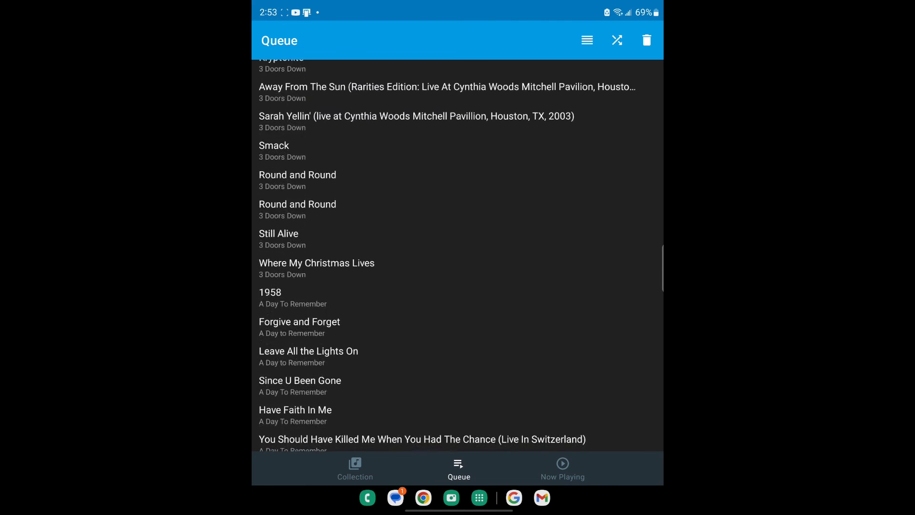
Step: Shuffle the play queue, then switch to the Collection screen
scroll(457, 255, up, 3)
click(617, 40)
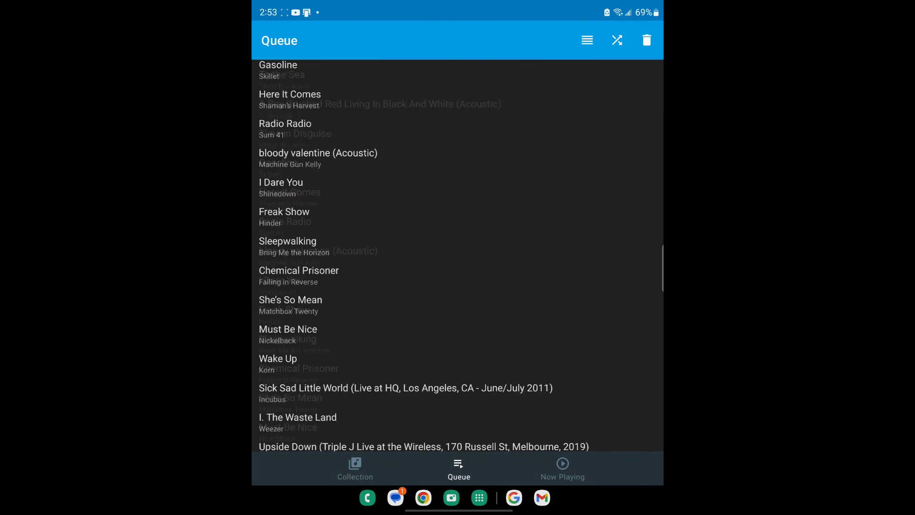
click(355, 470)
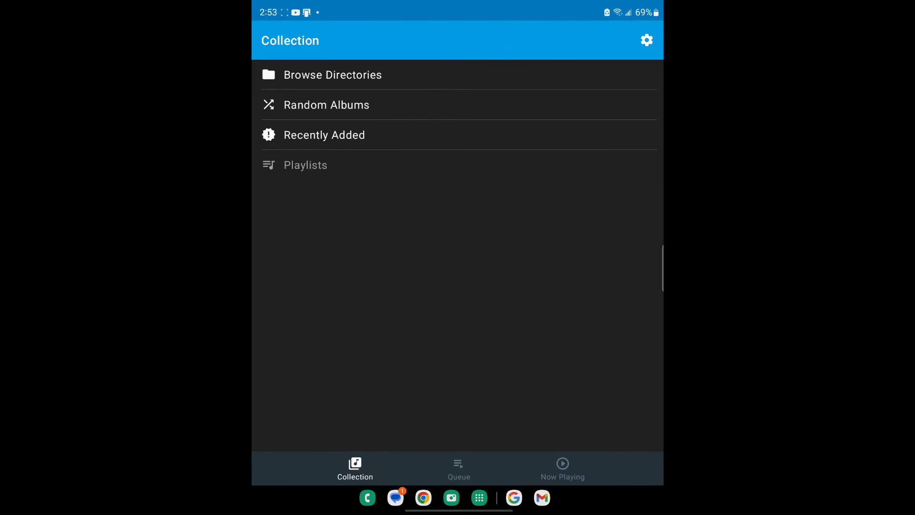